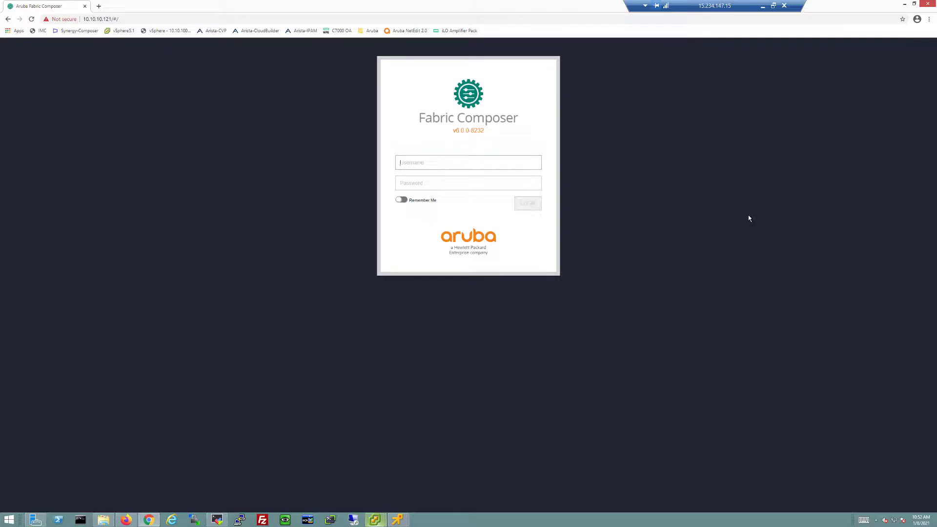
- Sign in as admin with the account password to reach the dashboard
click(474, 162)
text(admin)
key(Tab)
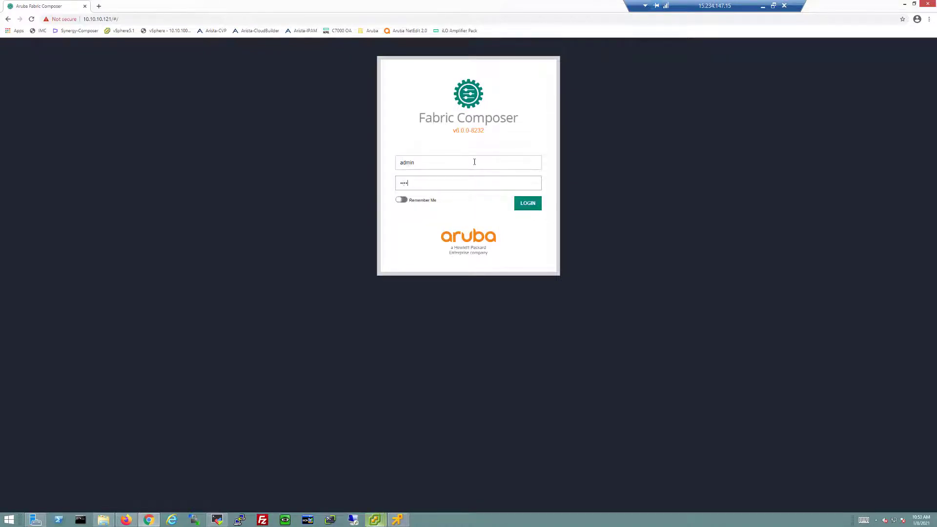
text(aruba123)
key(Return)
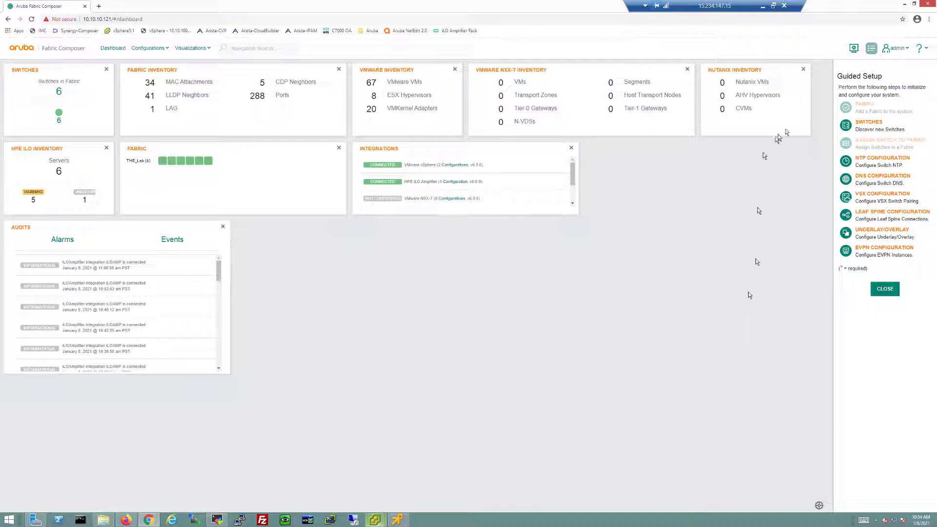
- Close Guided Setup, open the Networks visualization, and inspect the spine and leaf switch details
click(871, 48)
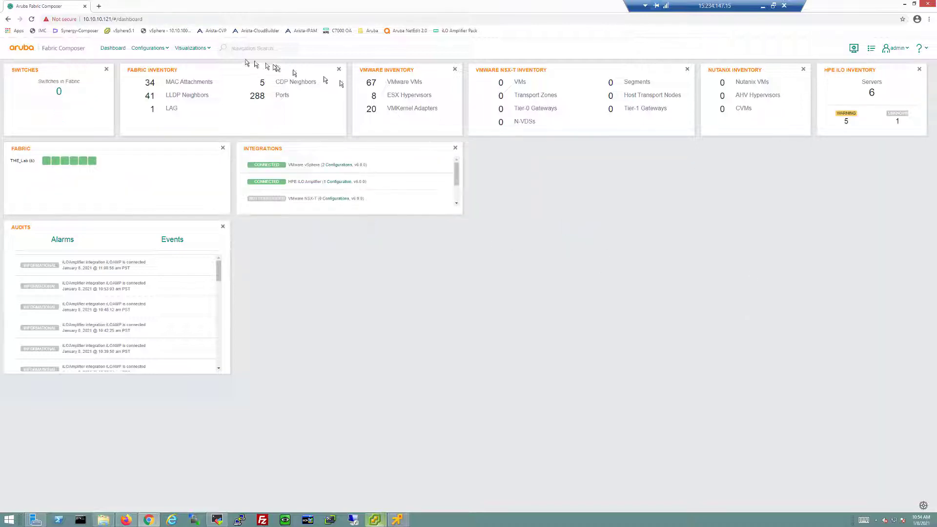
click(184, 49)
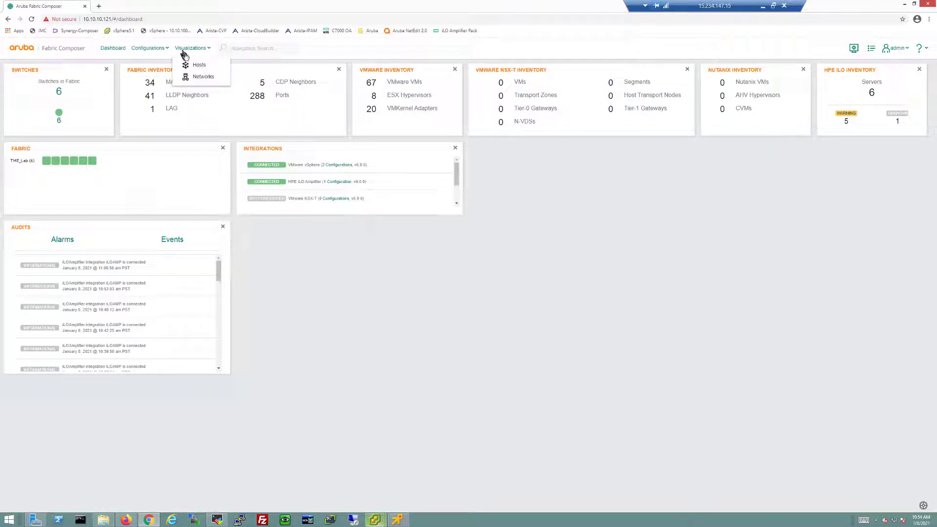
click(201, 78)
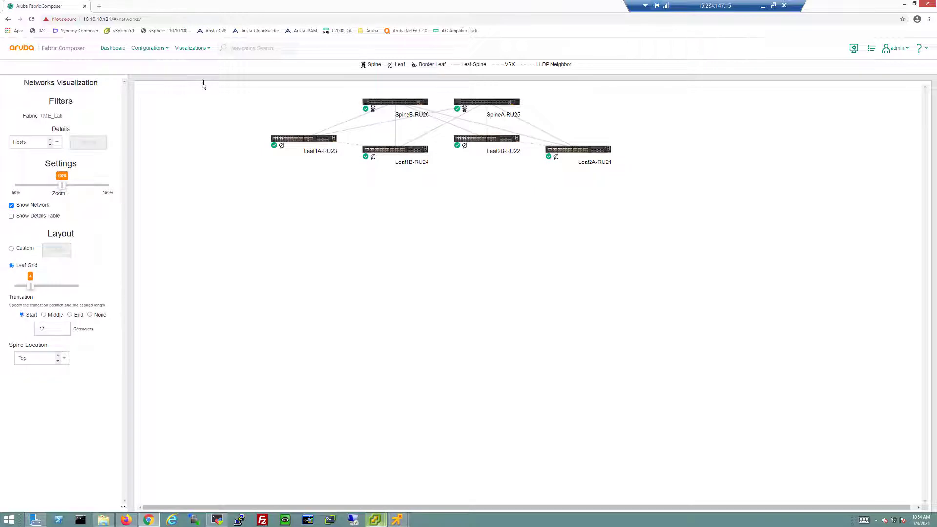
mouse_move(555, 159)
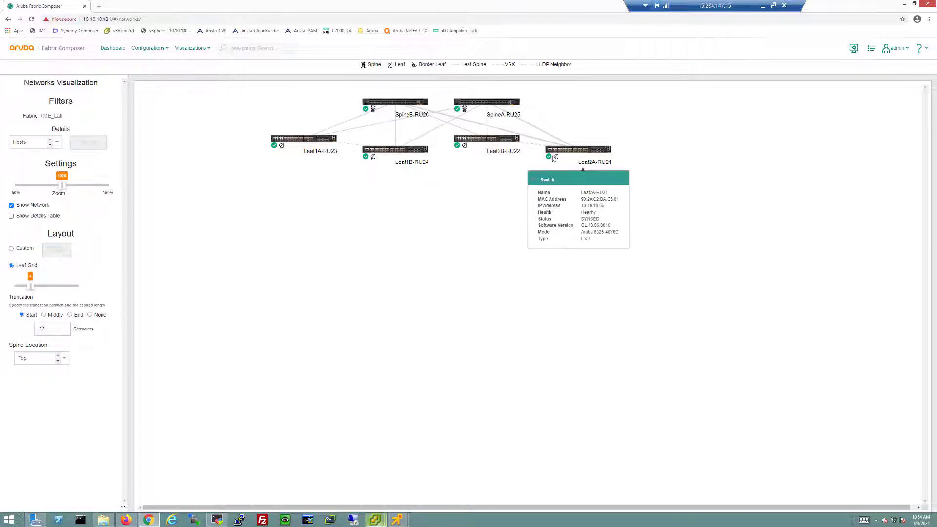
mouse_move(371, 107)
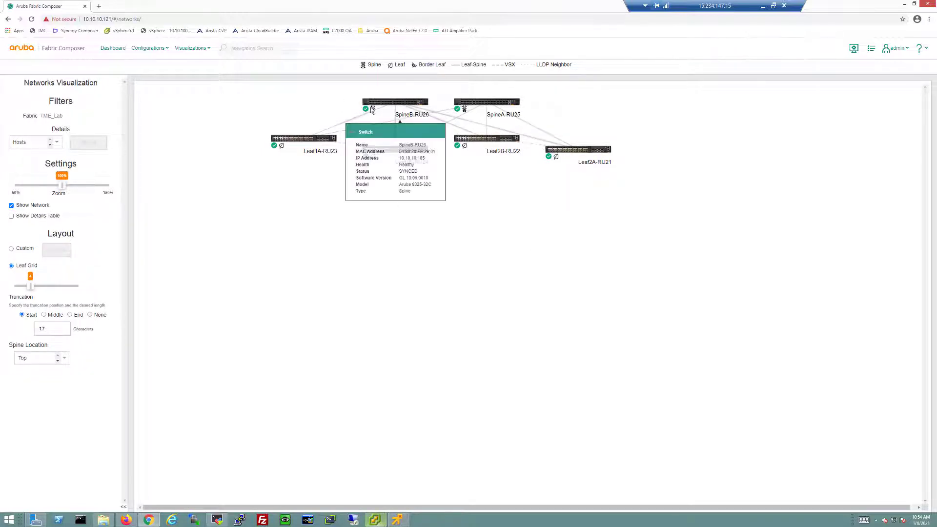
mouse_move(368, 160)
mouse_move(283, 143)
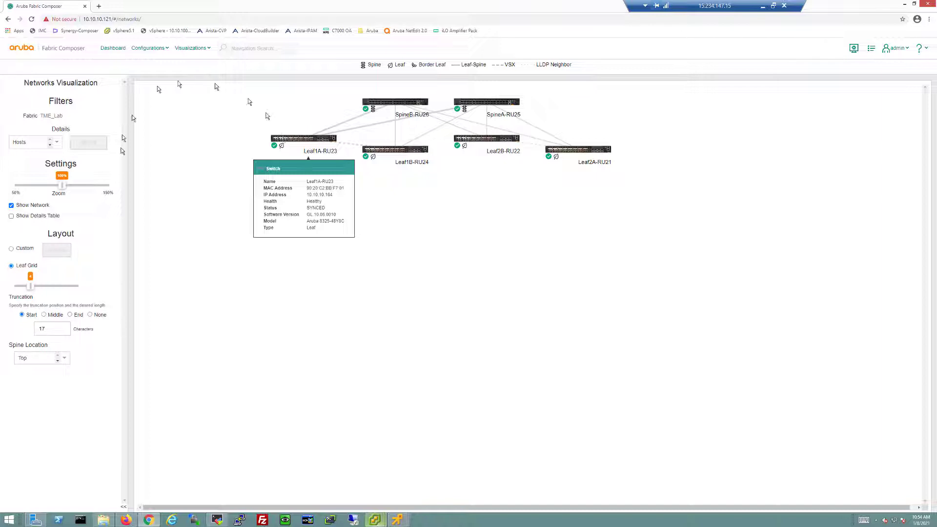
- Switch Details to Hosts and place host 10.10.10.86 on the topology map, checking its actions
click(50, 145)
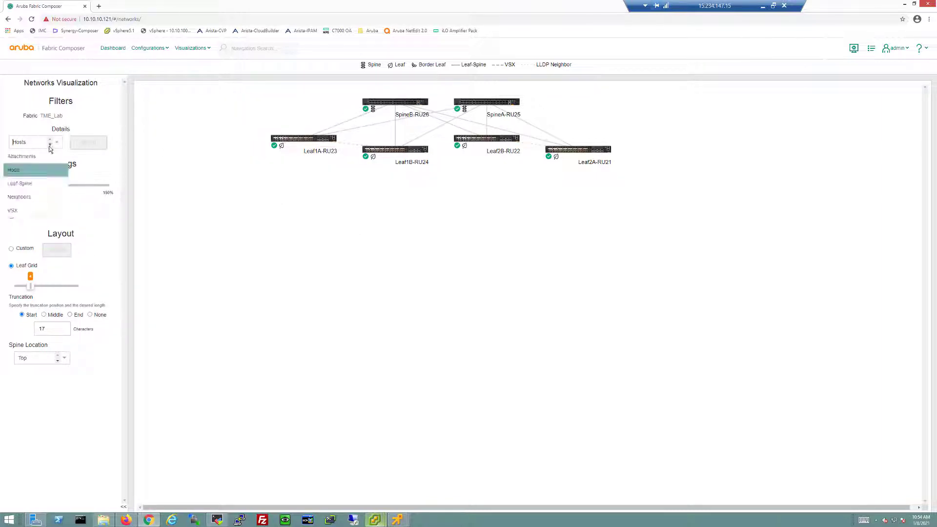
click(33, 174)
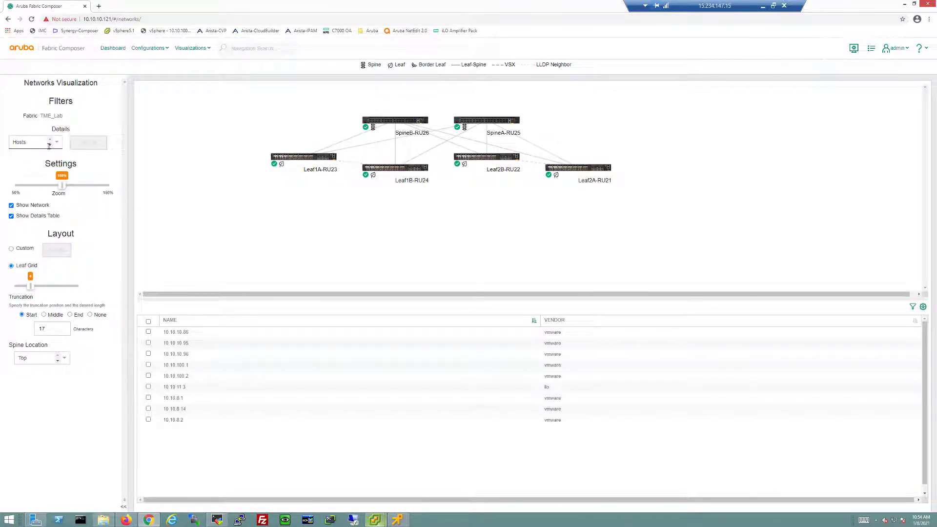
click(149, 332)
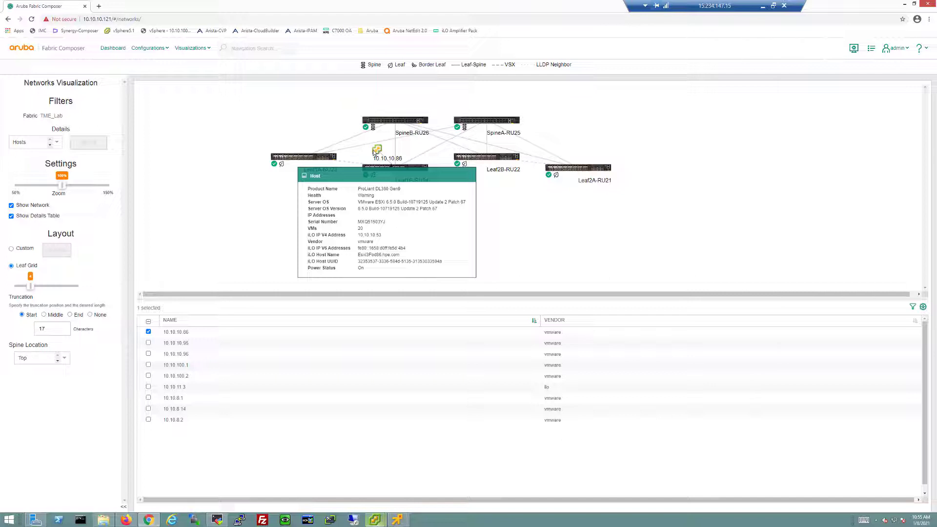
right_click(376, 155)
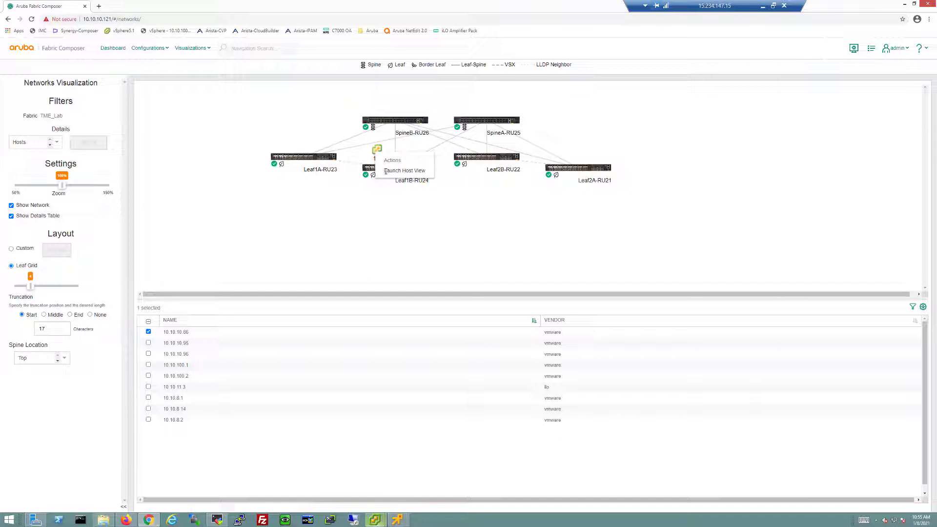
click(296, 219)
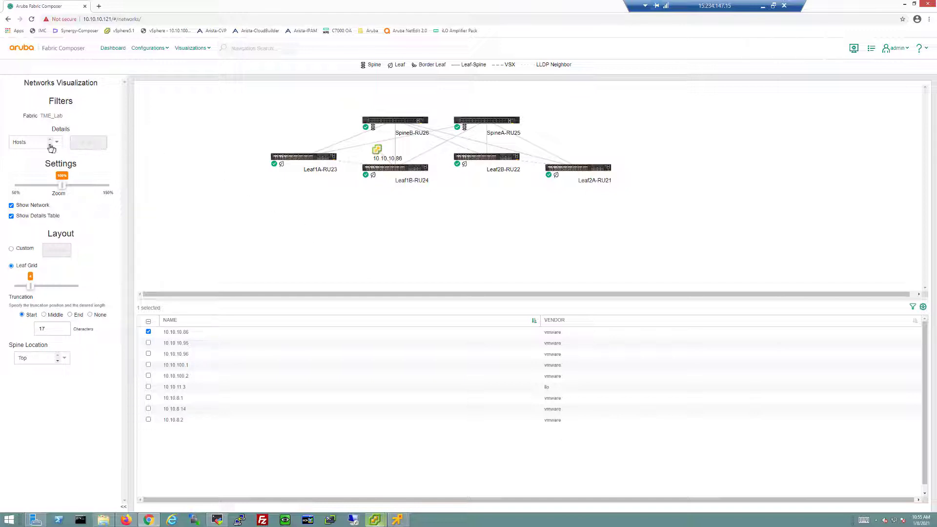
click(51, 148)
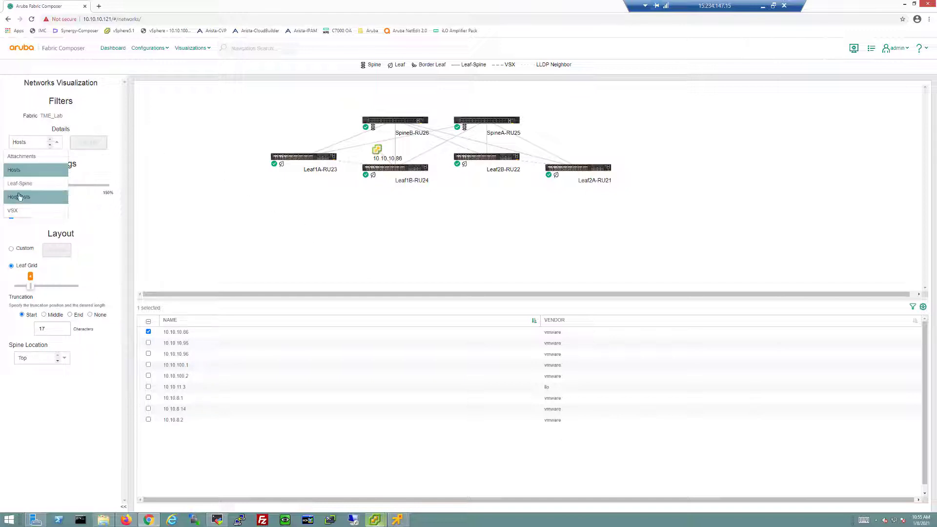
- Show LLDP neighbors with a narrower PORT/LAG column, then toggle all attachment MAC endpoints on and off
click(24, 200)
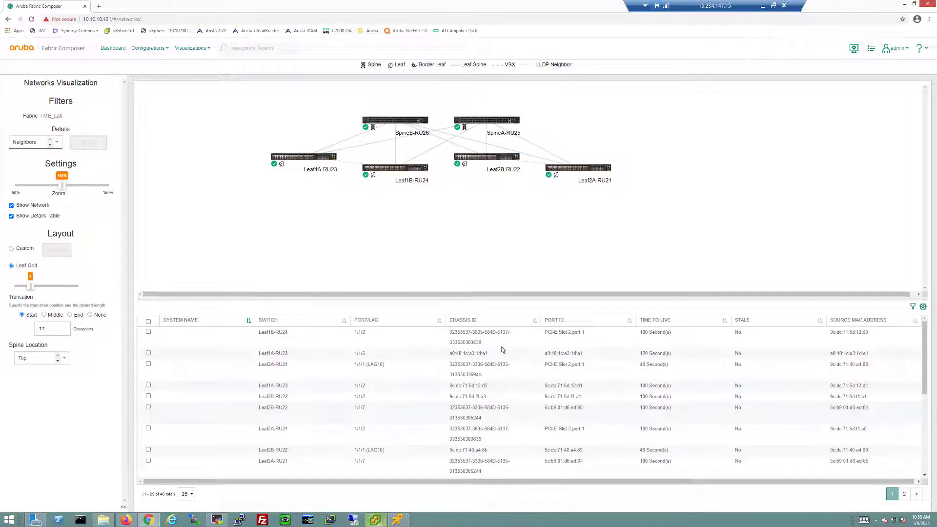
drag(445, 320, 412, 321)
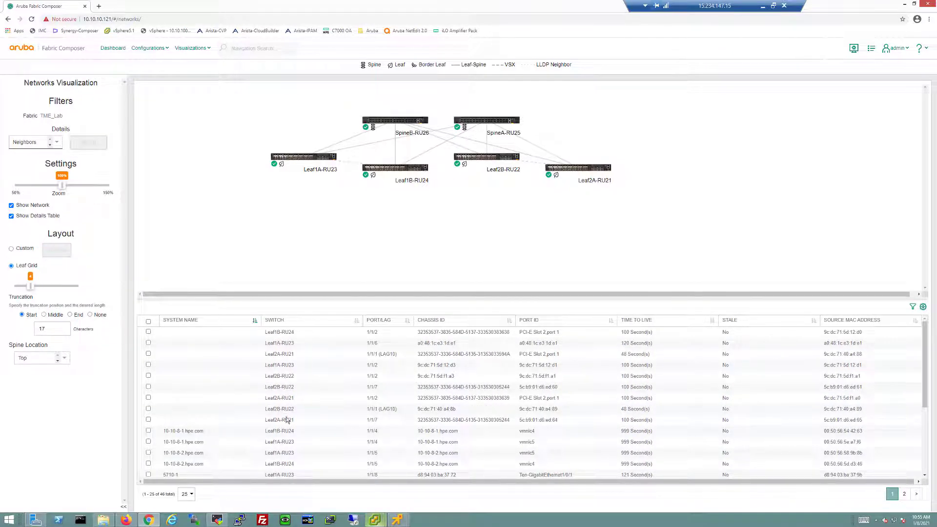
click(48, 144)
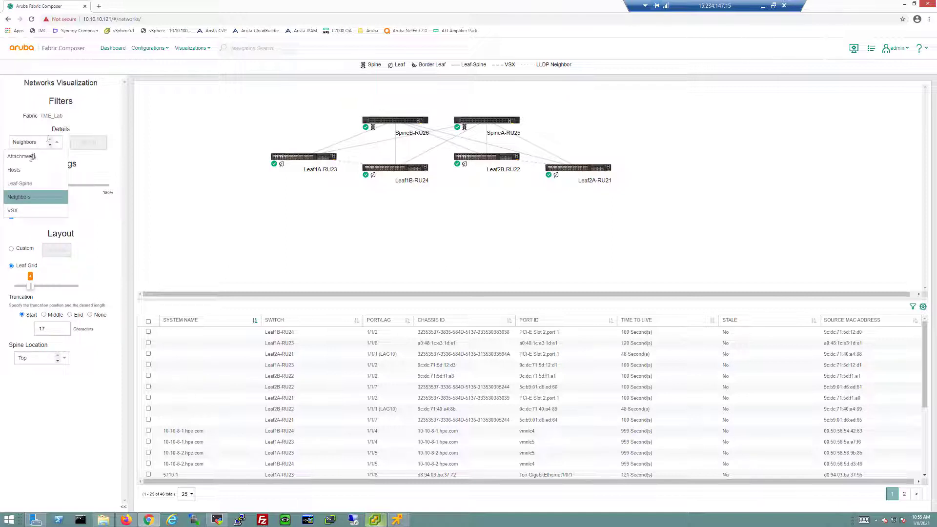
click(31, 157)
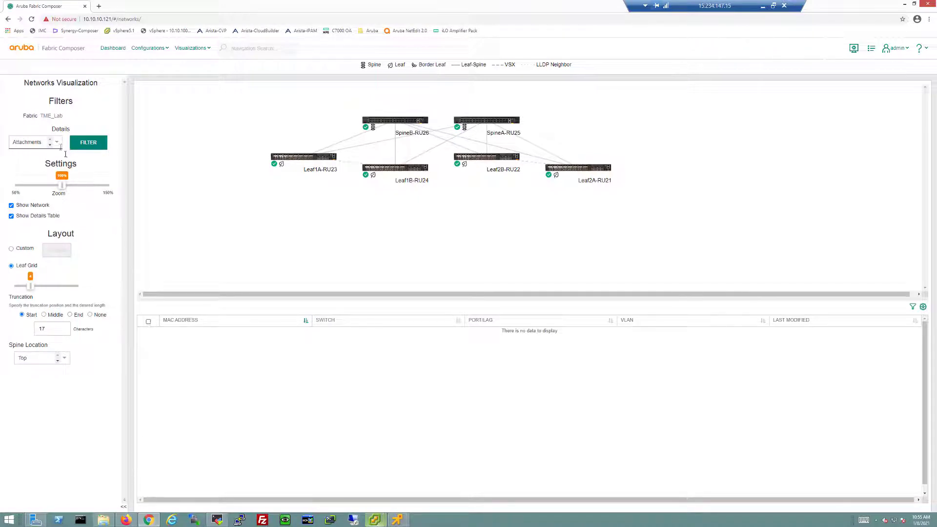
click(54, 142)
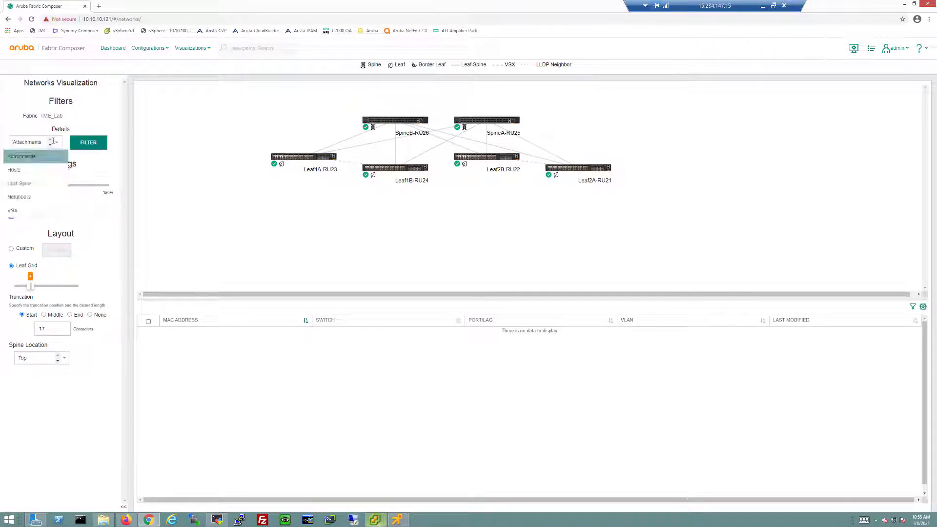
click(31, 157)
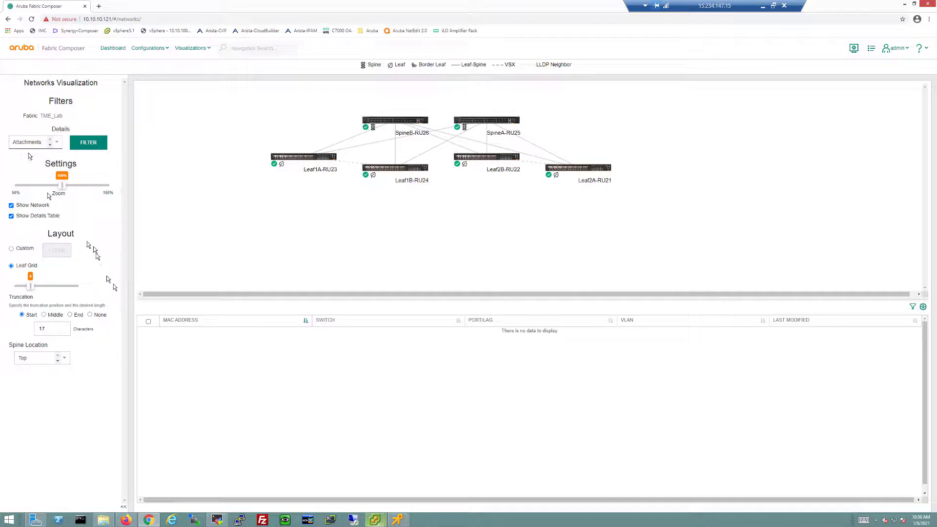
click(149, 323)
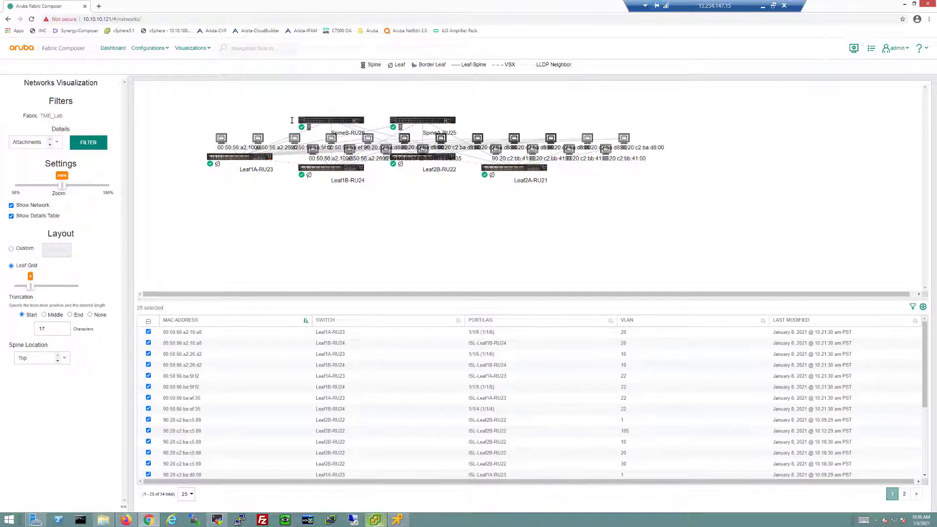
click(149, 323)
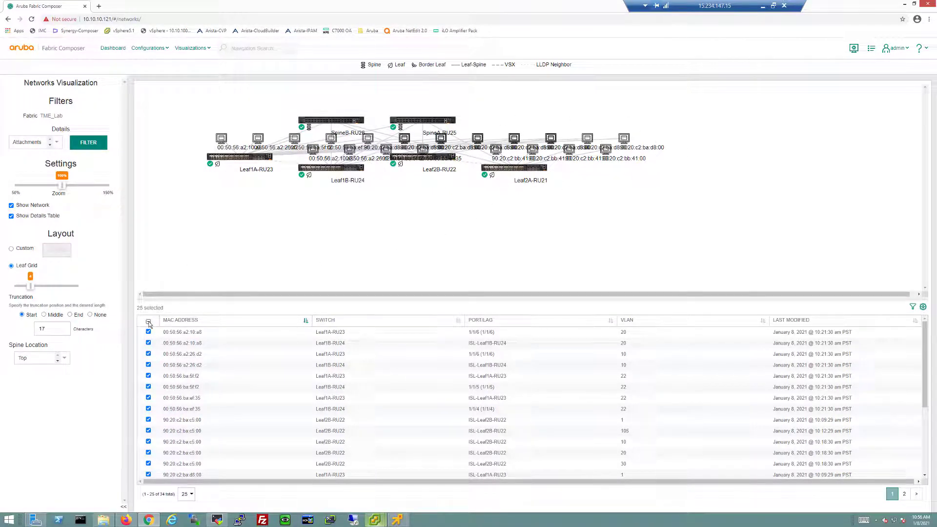
- Switch Details back to Hosts, place host 10.10.10.86 on the map, and open its actions
click(48, 146)
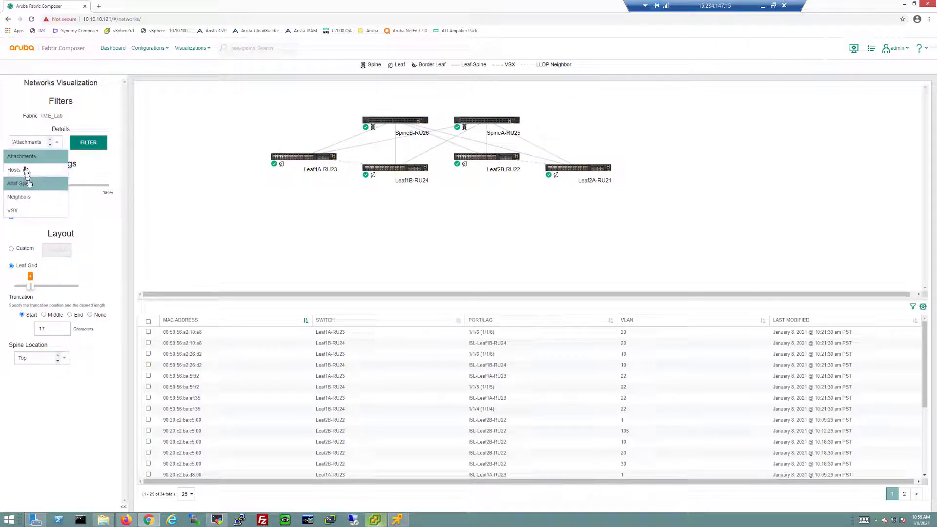
click(26, 171)
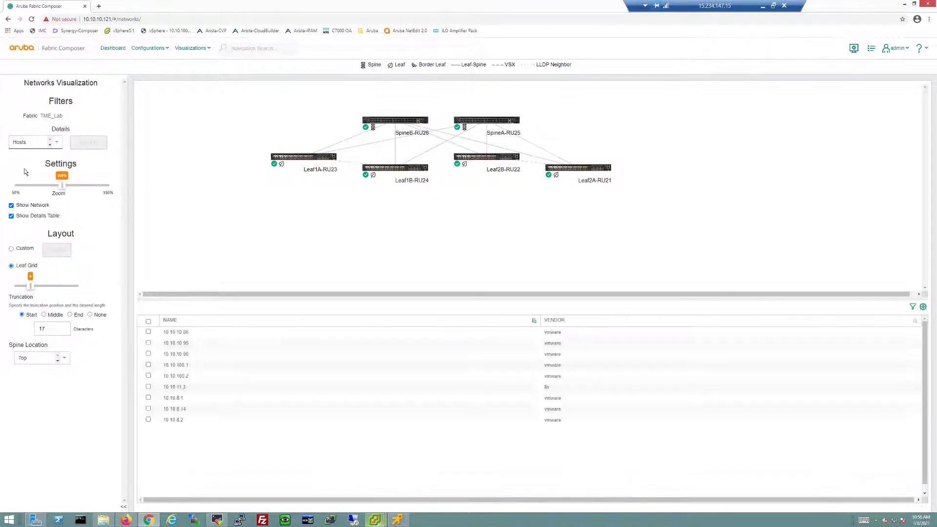
click(149, 333)
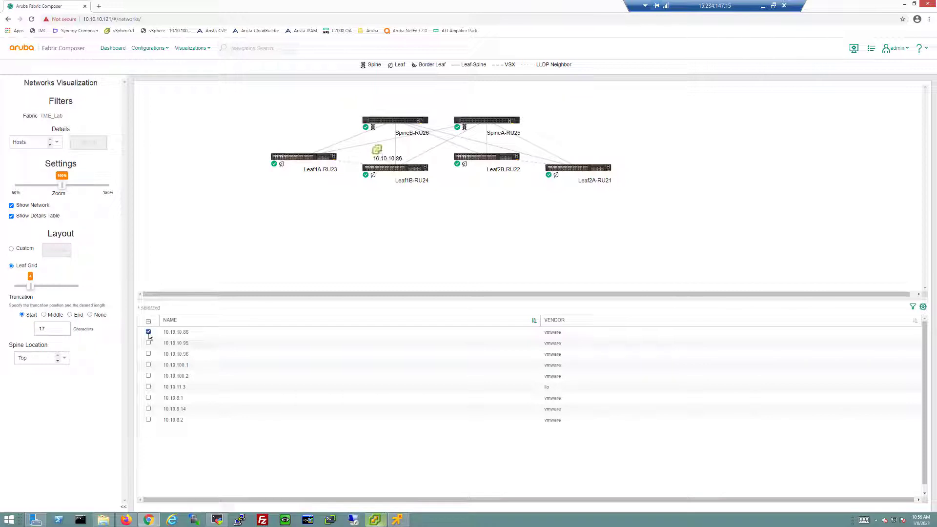
right_click(378, 152)
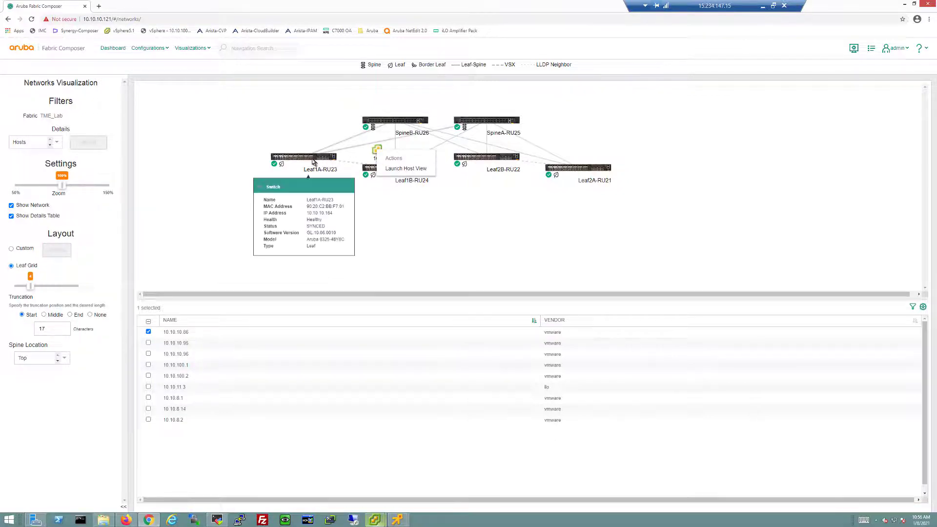
mouse_move(394, 167)
right_click(380, 150)
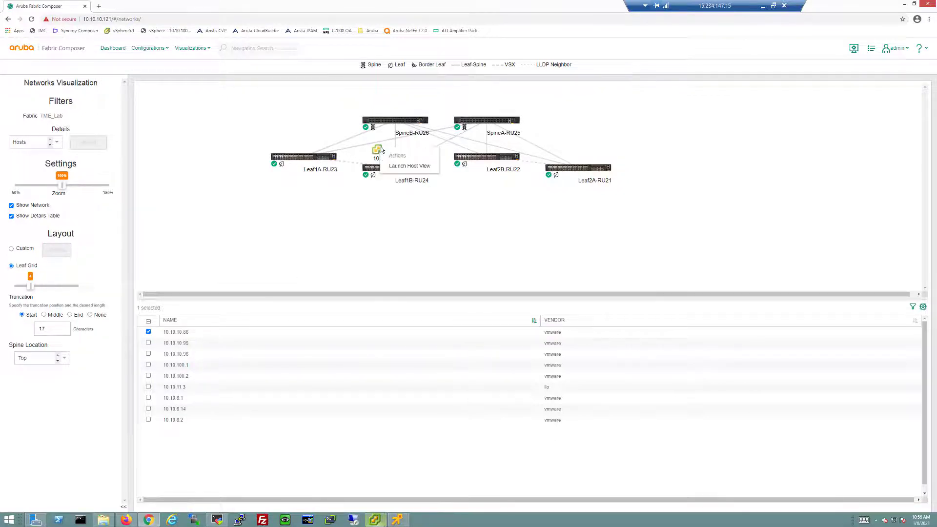
- Launch the Host View for 10.10.10.86 and look over the hosts diagram
click(394, 165)
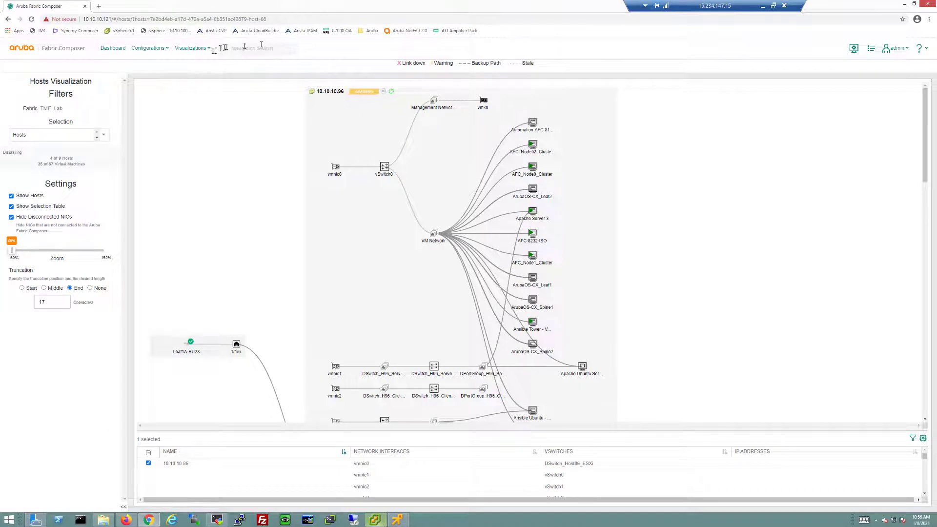
click(192, 49)
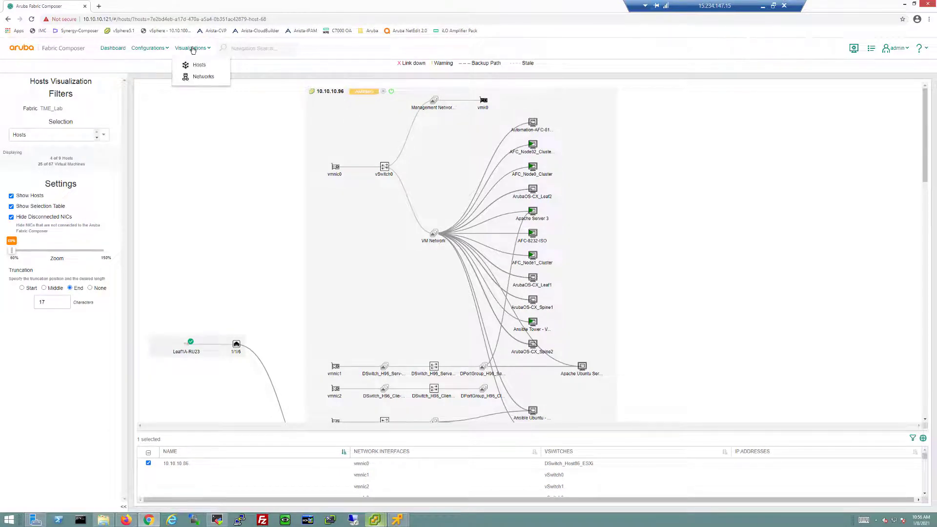
click(271, 217)
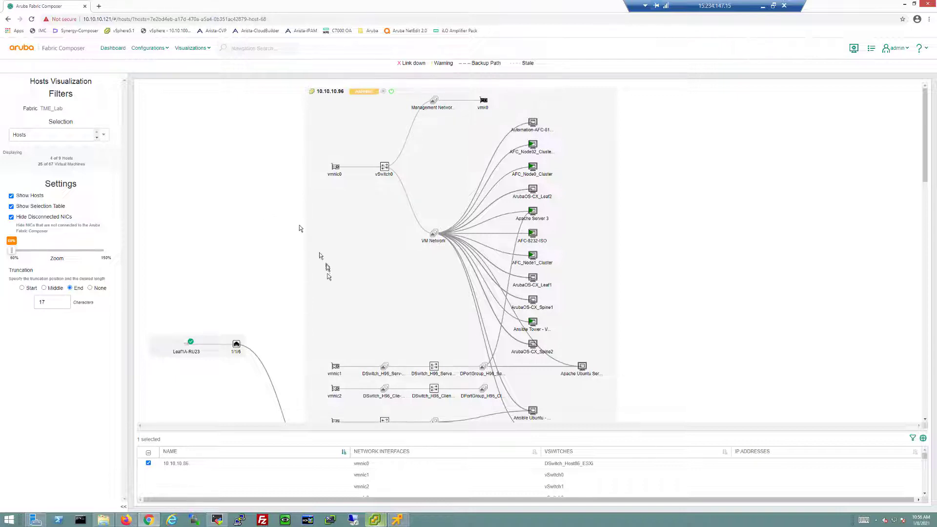
scroll(329, 277, down, 1)
scroll(326, 274, up, 1)
mouse_move(393, 379)
- Bring host 10.10.10.86 into view and inspect its nodes and uplink to Leaf1B-RU24
scroll(574, 365, down, 2)
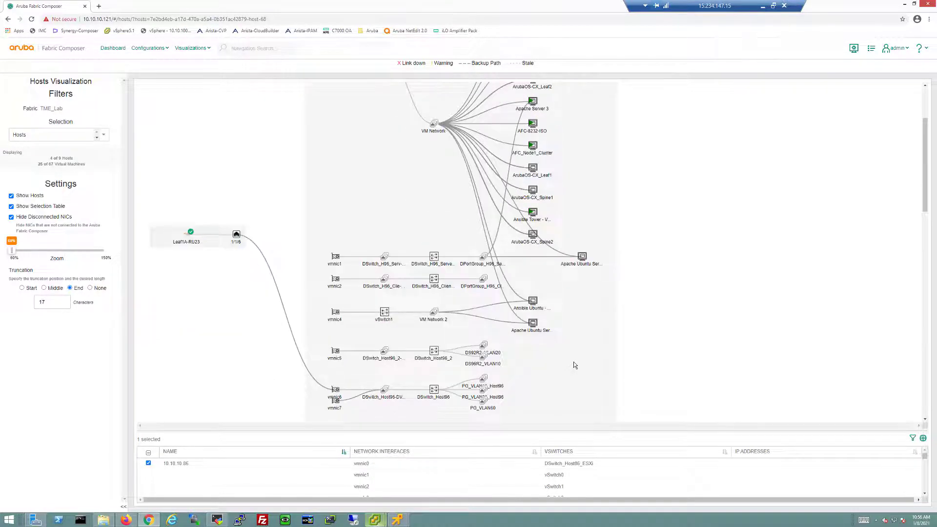
scroll(574, 365, down, 2)
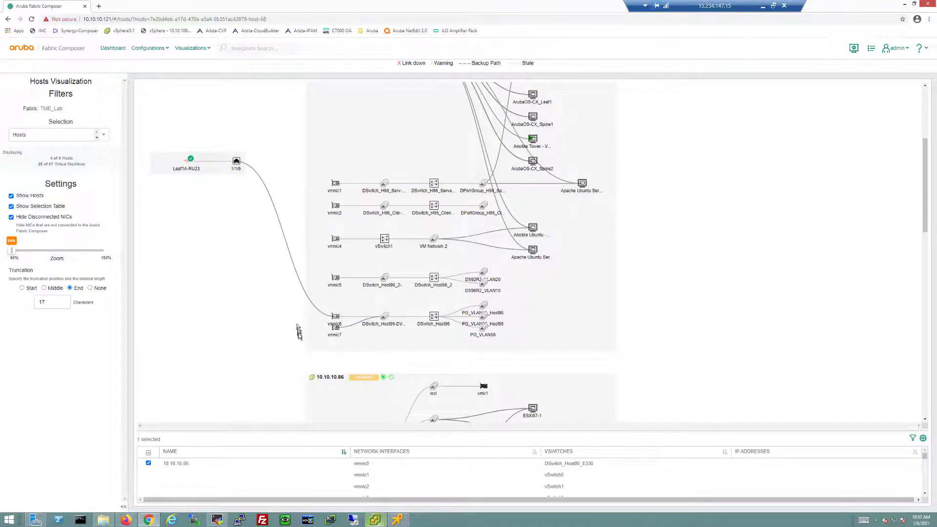
scroll(299, 336, down, 3)
scroll(299, 336, down, 3)
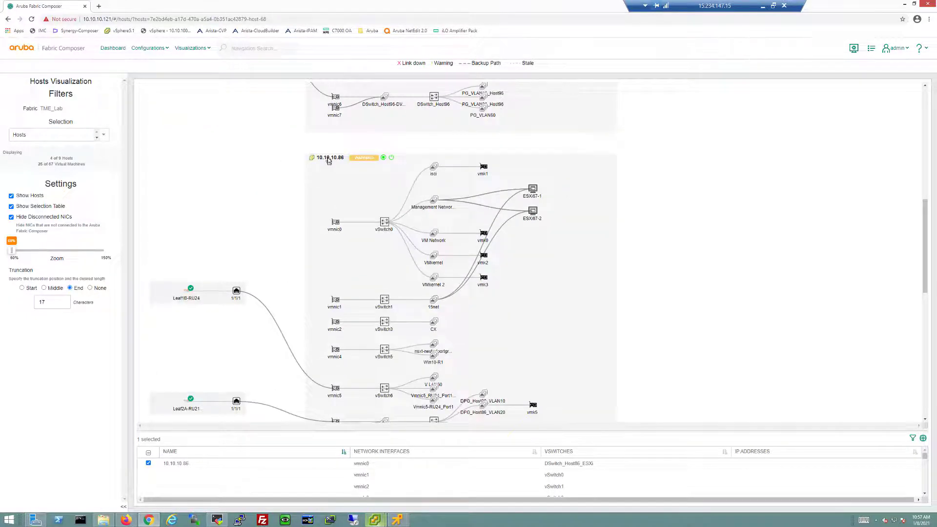
click(325, 159)
mouse_move(322, 160)
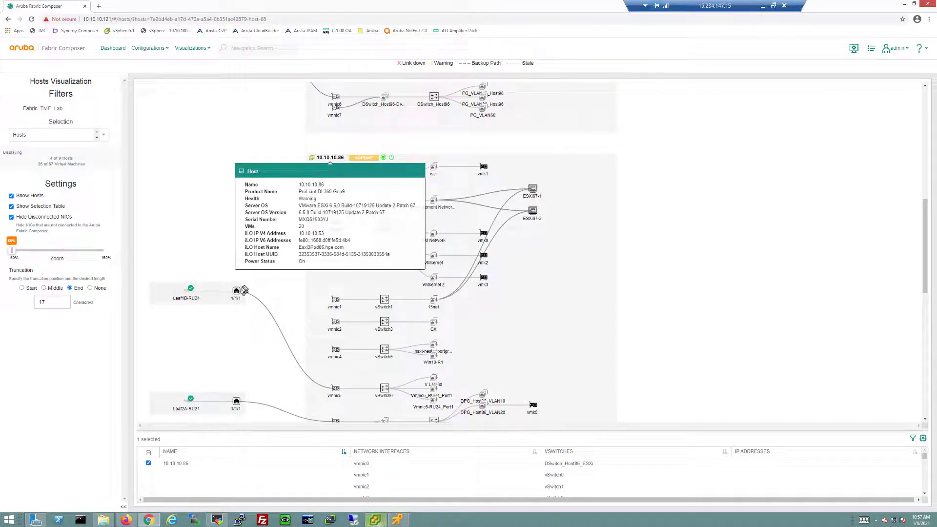
mouse_move(235, 293)
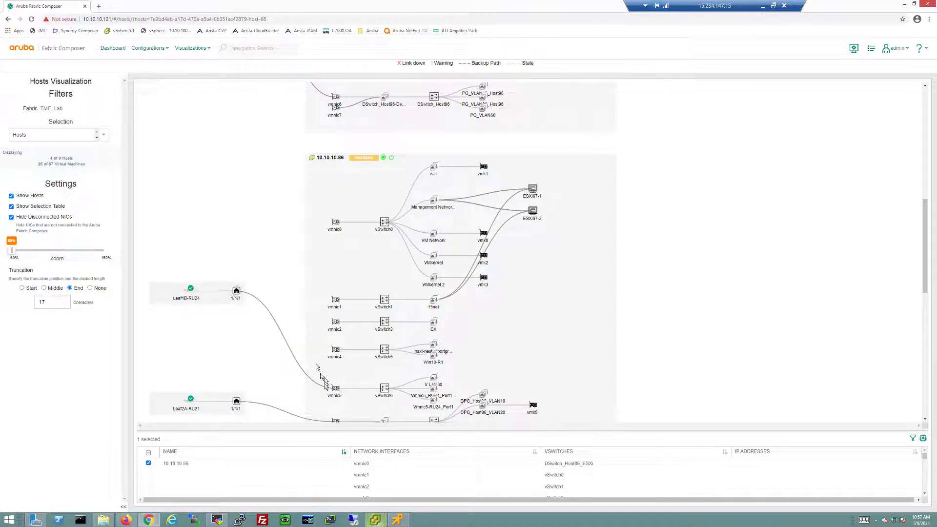
mouse_move(382, 396)
- Launch the HPE iLO UI from host 10.10.10.86's actions
click(327, 159)
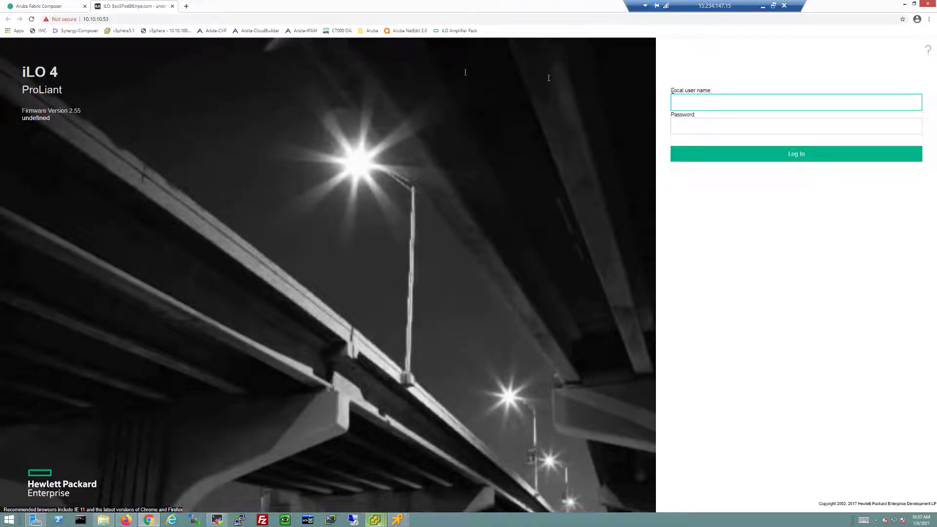
- Back in Fabric Composer, turn off host 10.10.10.86's UID indicator
click(45, 6)
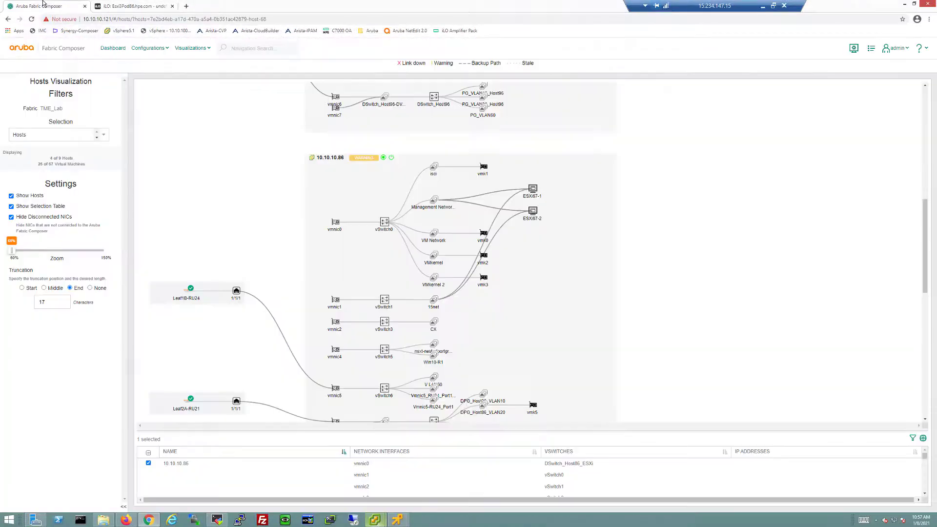
right_click(331, 159)
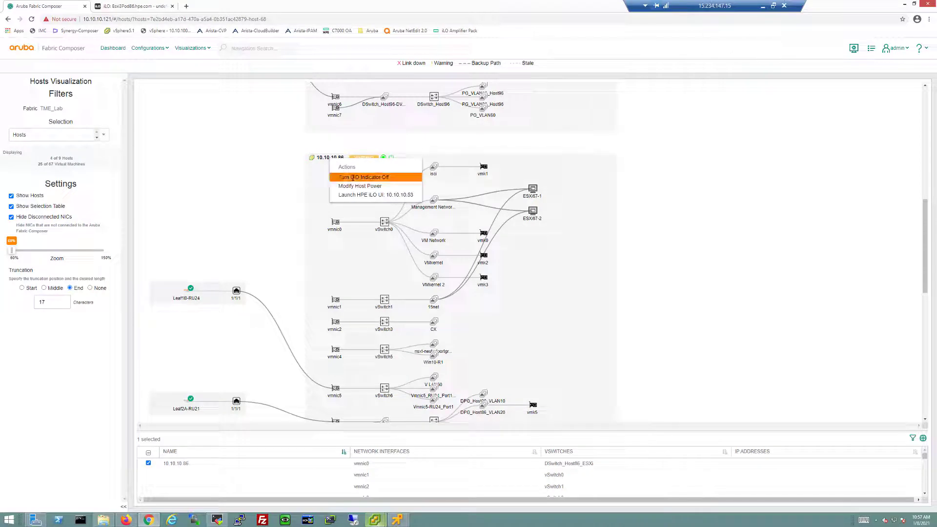
click(352, 178)
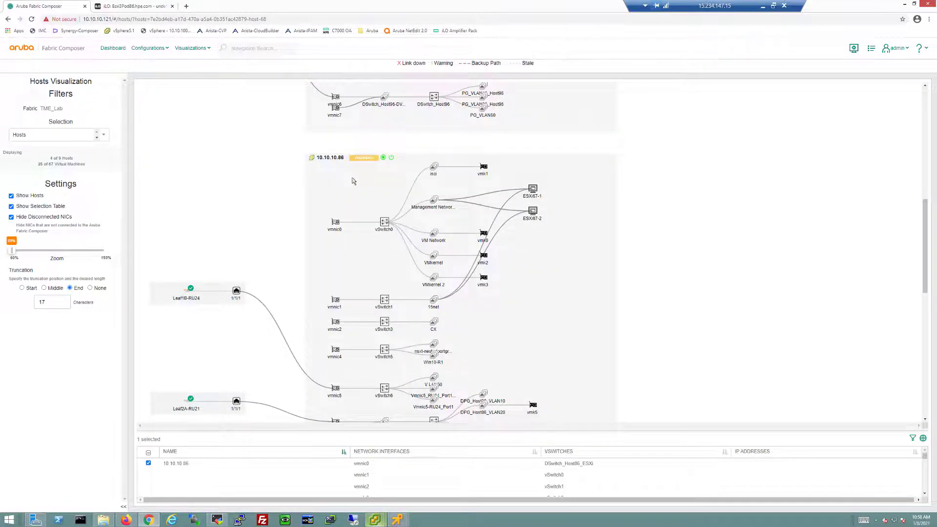
- Review the Modify Host Power options and cancel, leaving power On
click(330, 160)
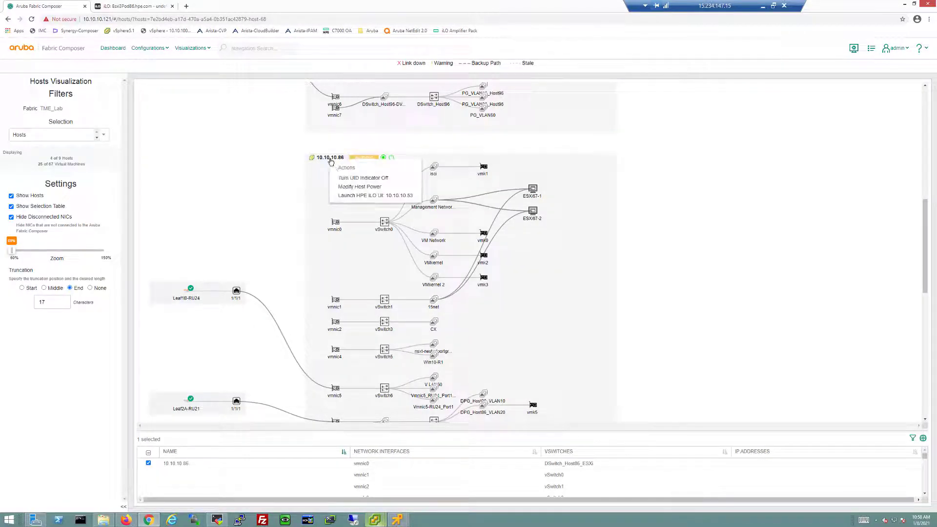
click(359, 186)
click(305, 289)
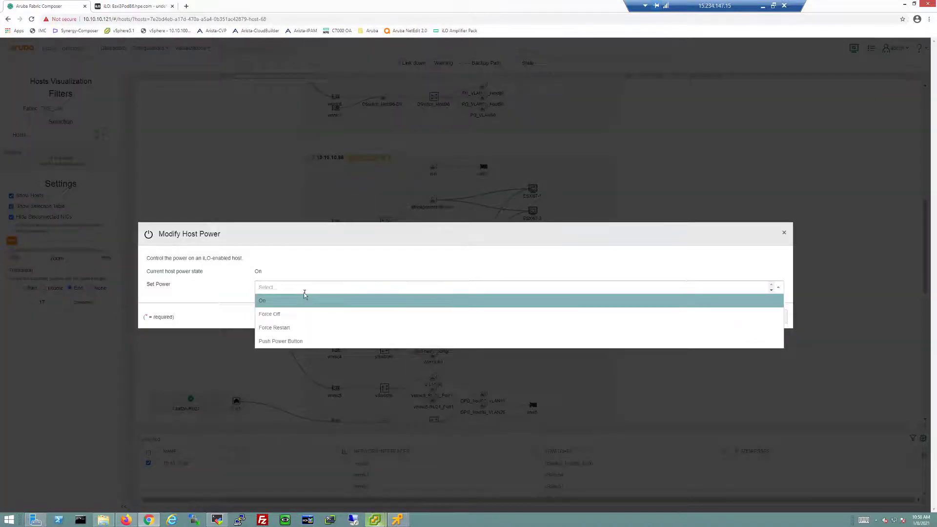
click(429, 261)
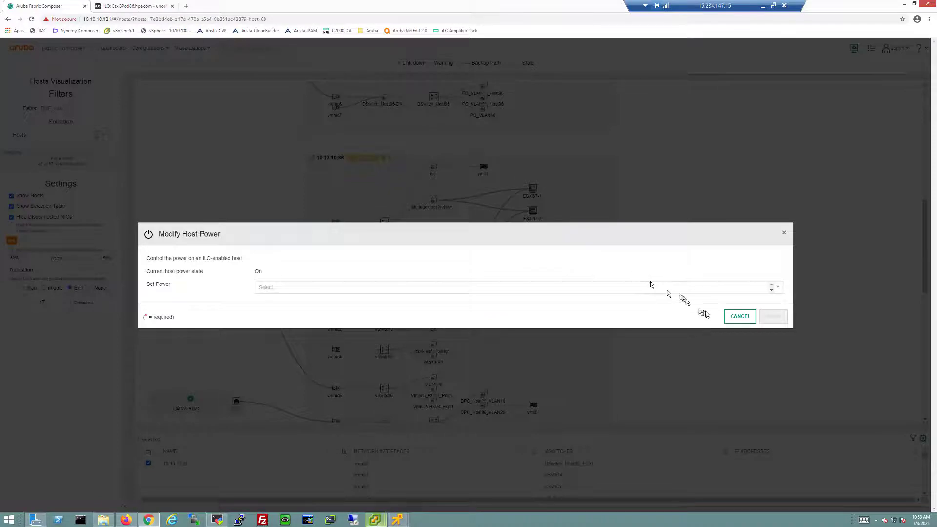
click(739, 317)
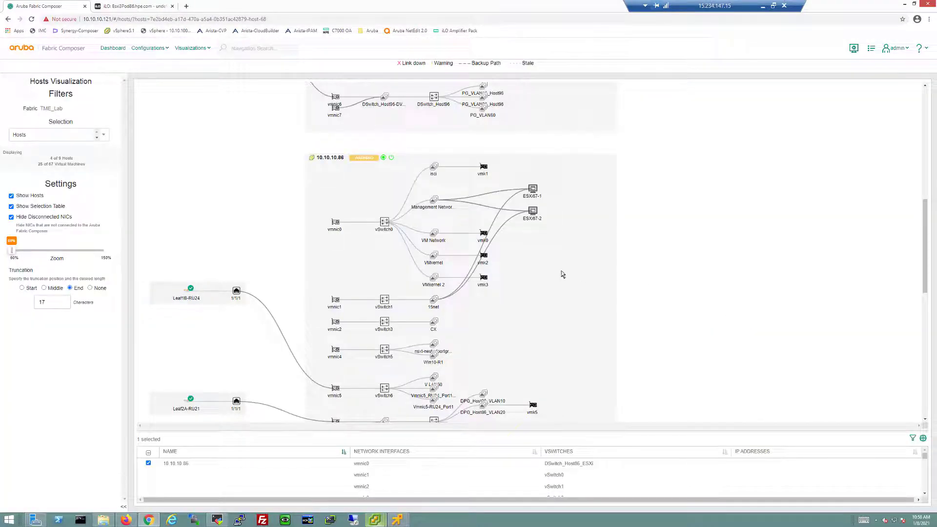
- Select all hosts to show all nine, then check Leaf1B-RU24's details: Aruba 8325, Healthy, SYNCED
scroll(403, 302, down, 1)
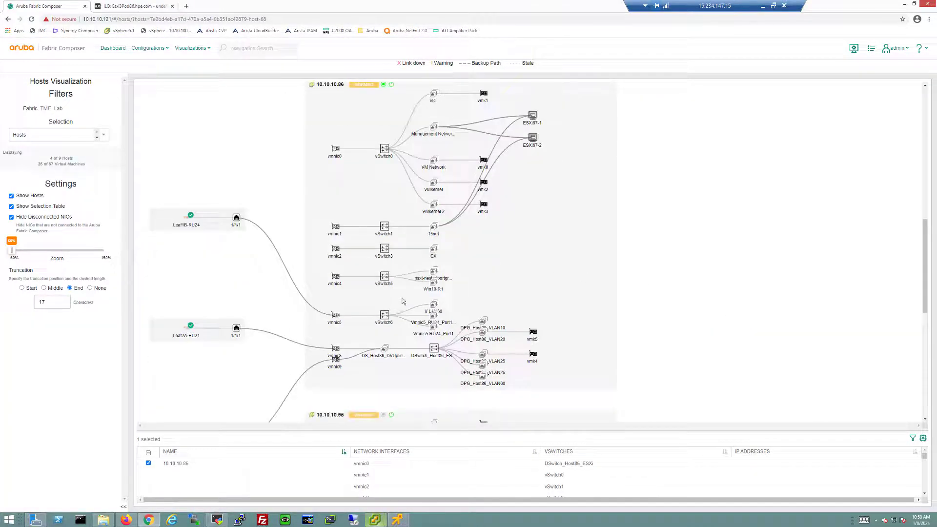
scroll(403, 301, down, 1)
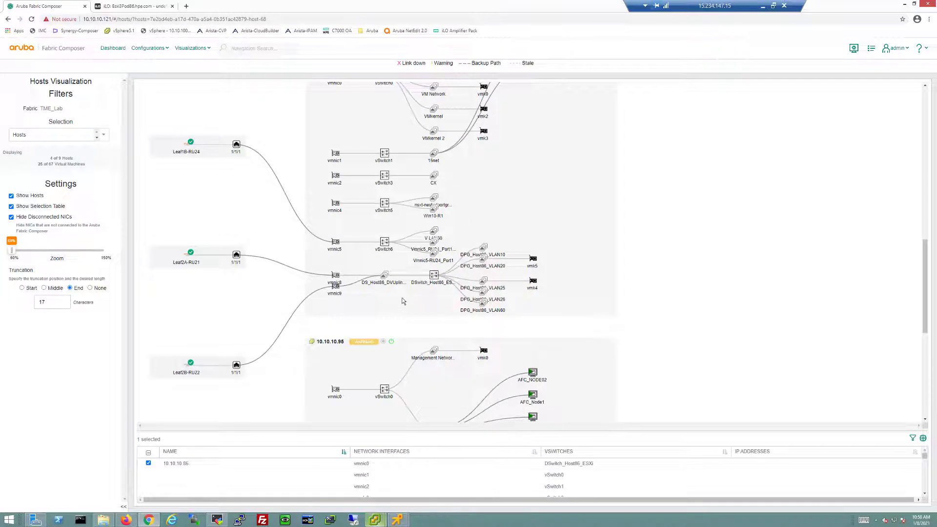
click(148, 454)
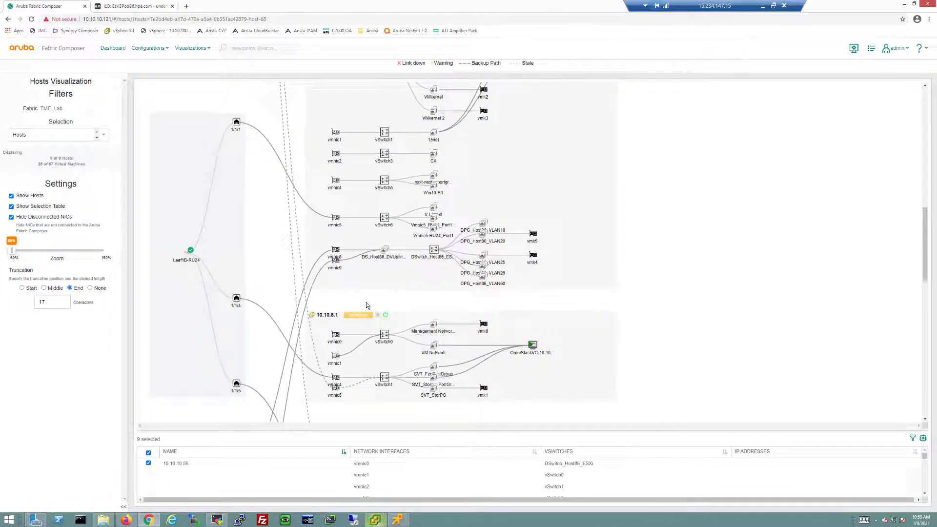
scroll(365, 301, up, 7)
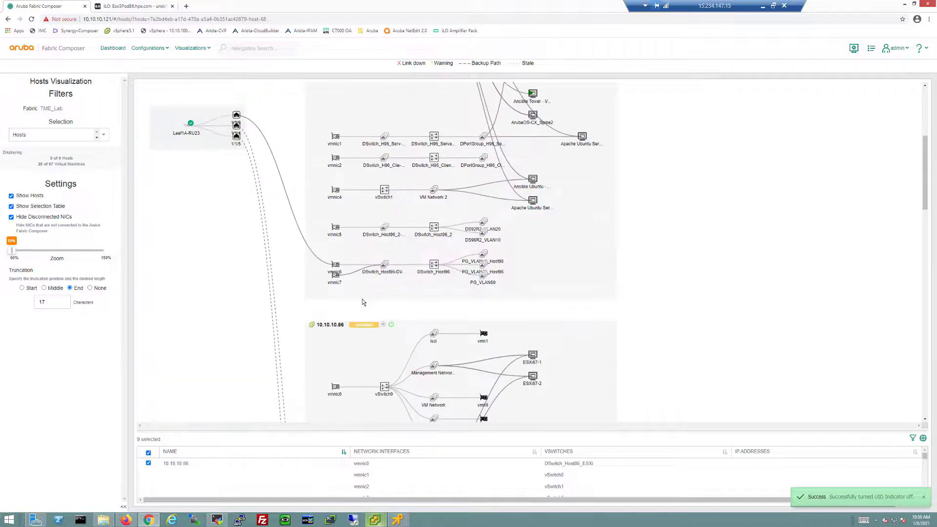
scroll(361, 298, down, 10)
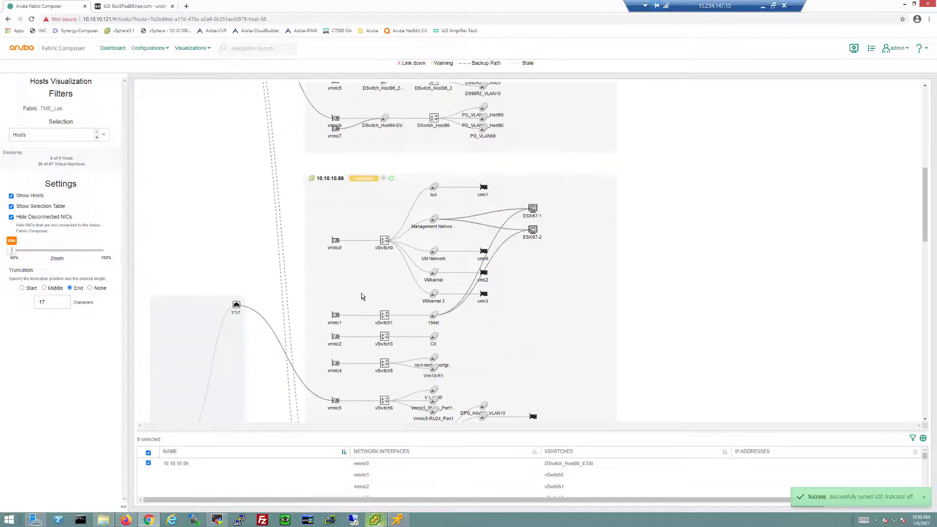
scroll(361, 296, down, 3)
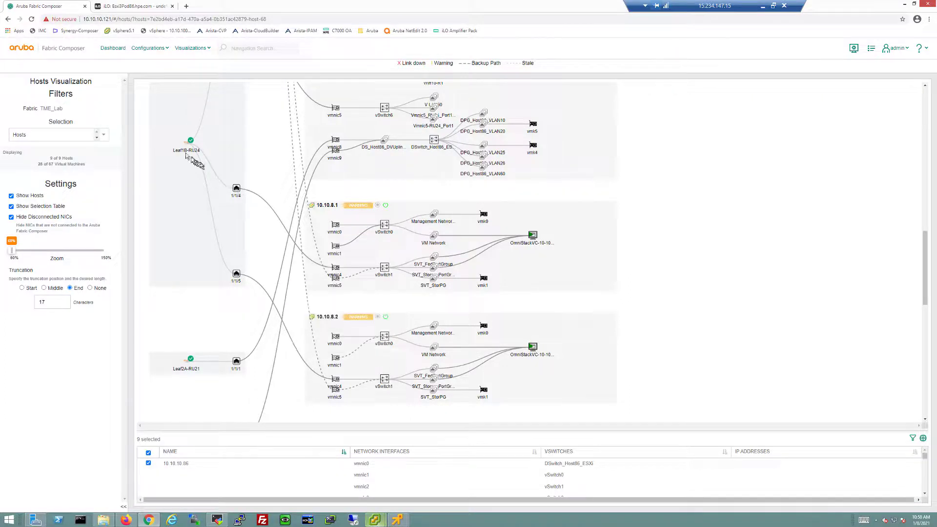
mouse_move(185, 154)
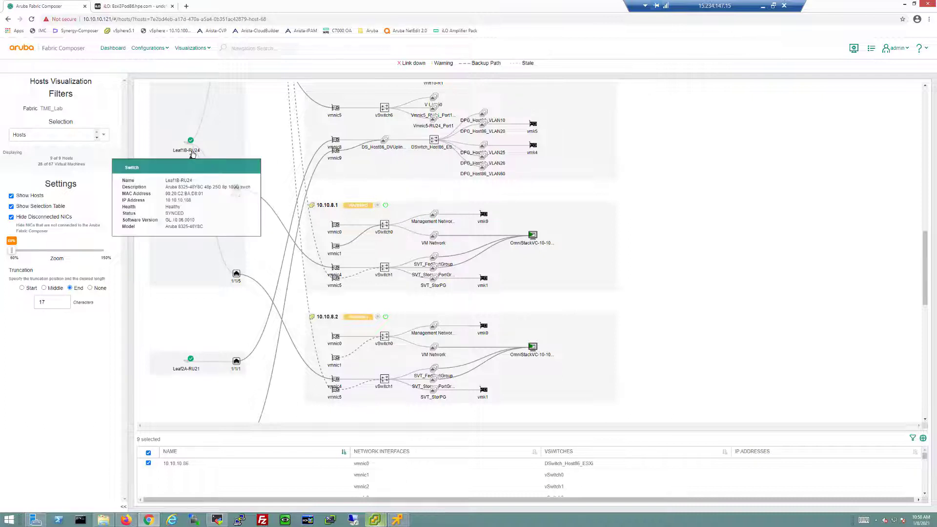
- Scroll and inspect host 10.10.10.96's vmnics, vSwitch0, Management Network and VM Network links
scroll(409, 288, up, 3)
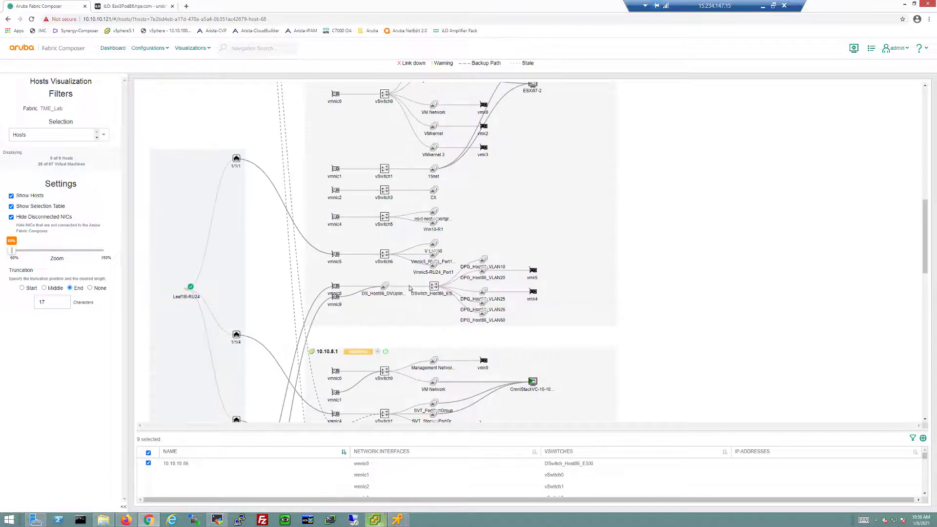
scroll(409, 287, up, 5)
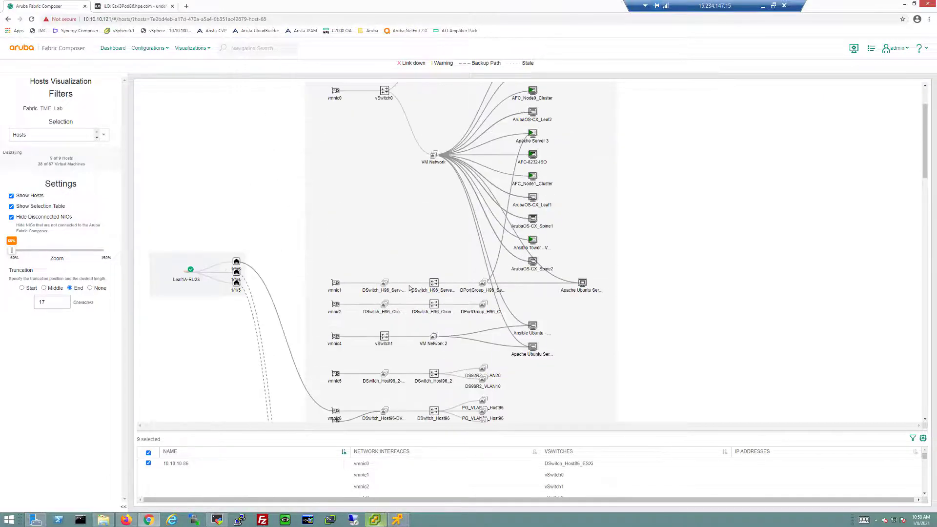
scroll(409, 288, up, 2)
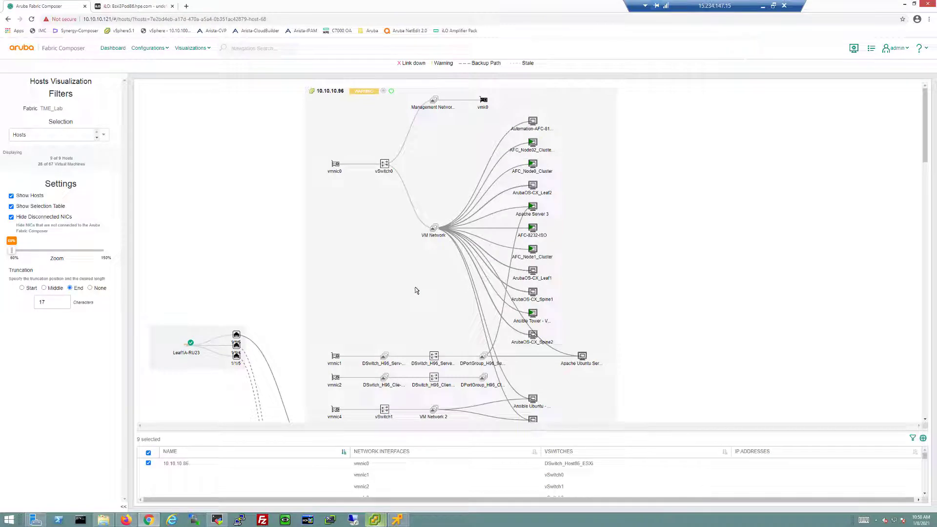
scroll(416, 291, down, 4)
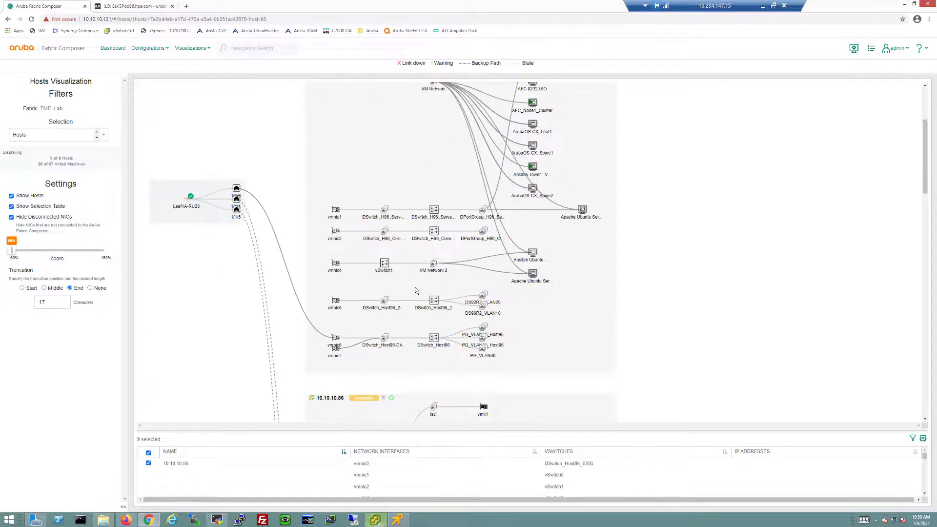
mouse_move(485, 345)
mouse_move(236, 207)
mouse_move(484, 295)
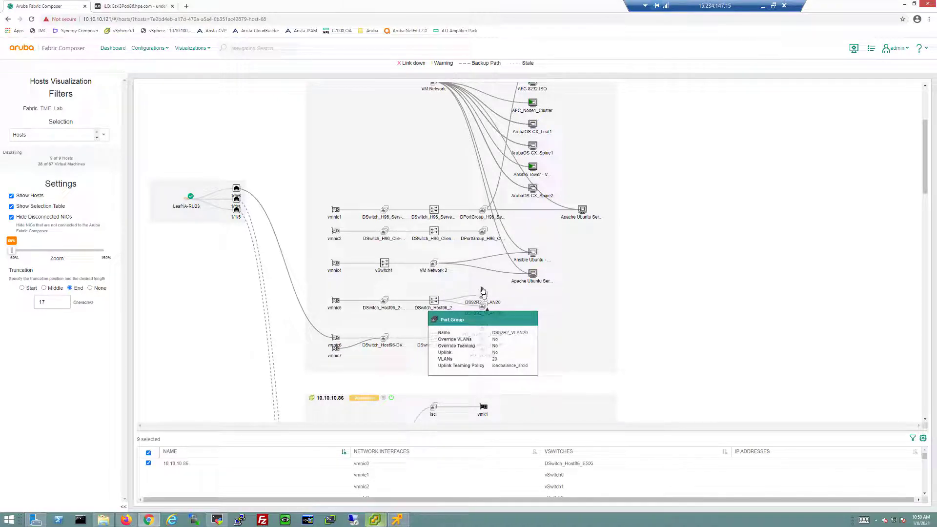
mouse_move(433, 302)
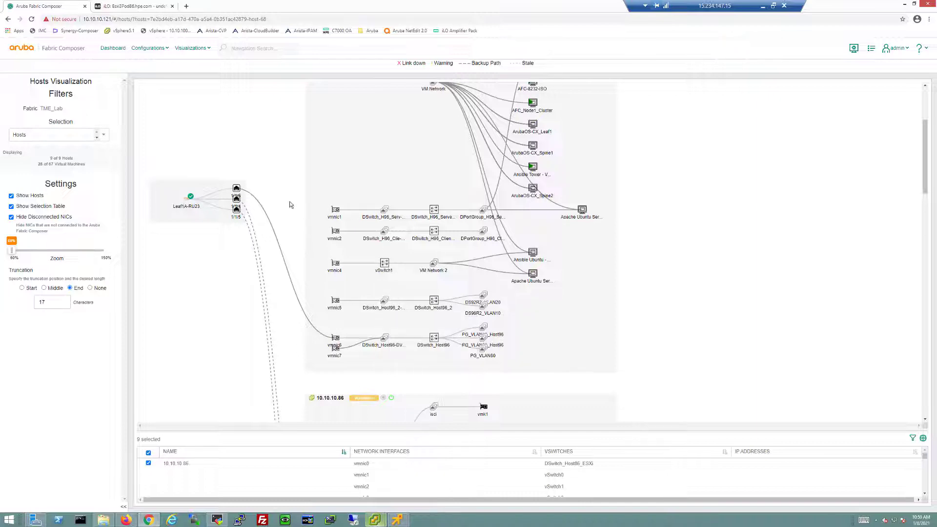
scroll(289, 204, up, 3)
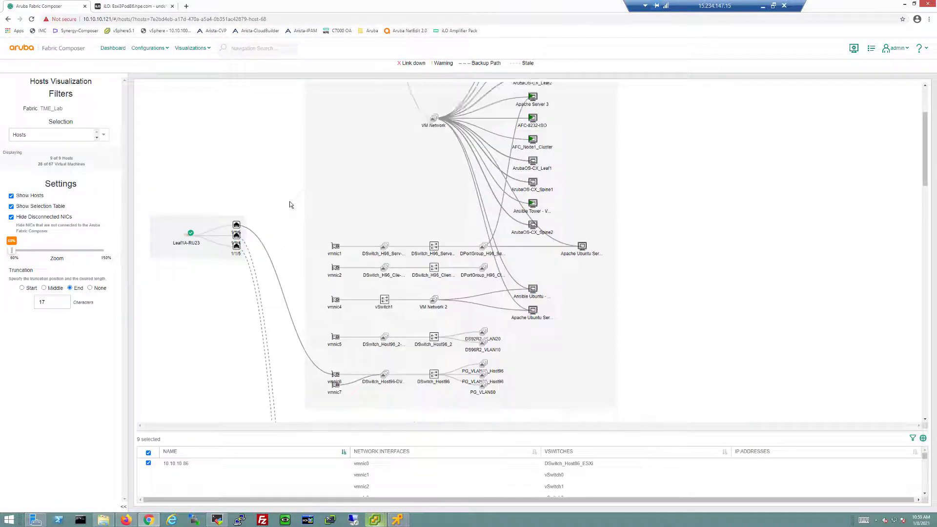
- Open the Maintenance Switches page listing the six TME_Lab switches
click(196, 50)
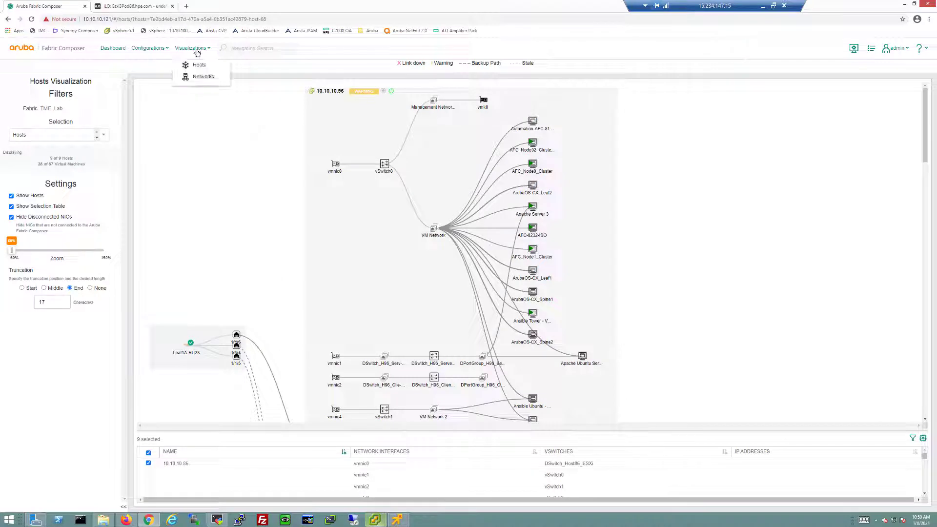
click(148, 49)
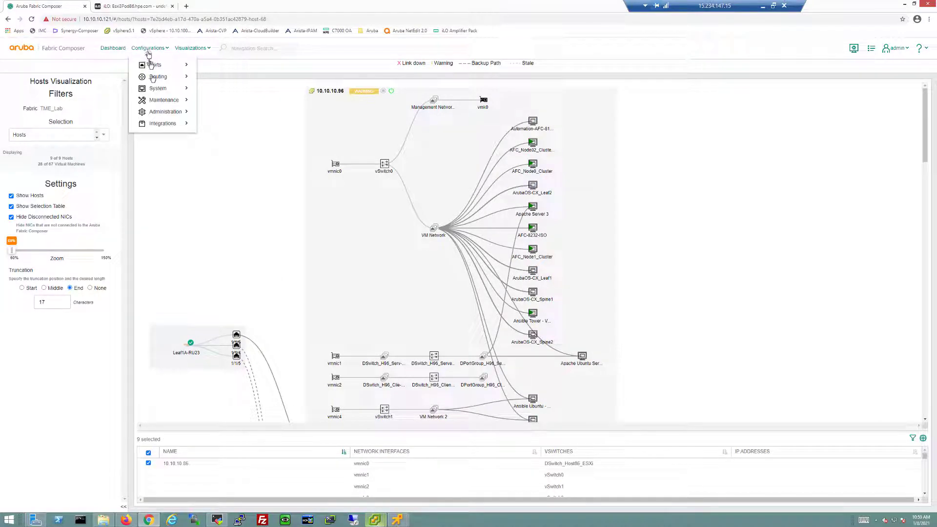
mouse_move(154, 107)
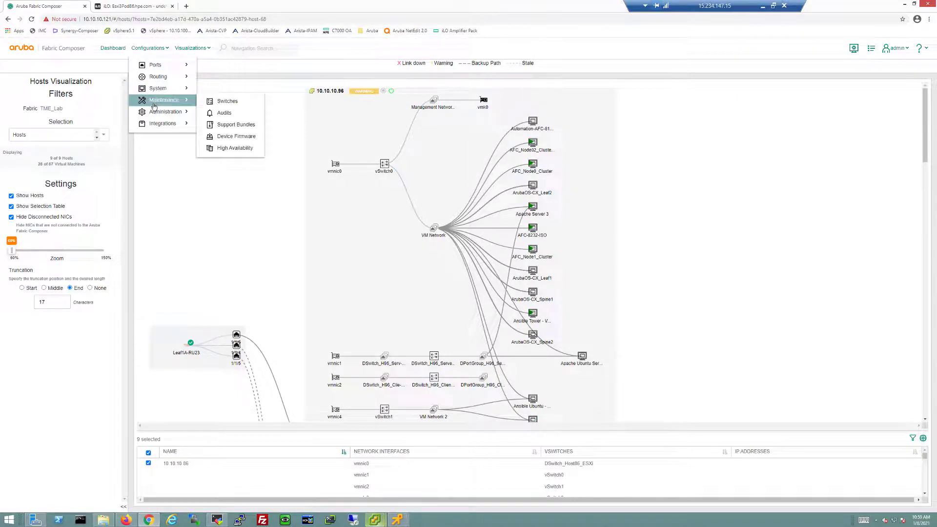
click(225, 101)
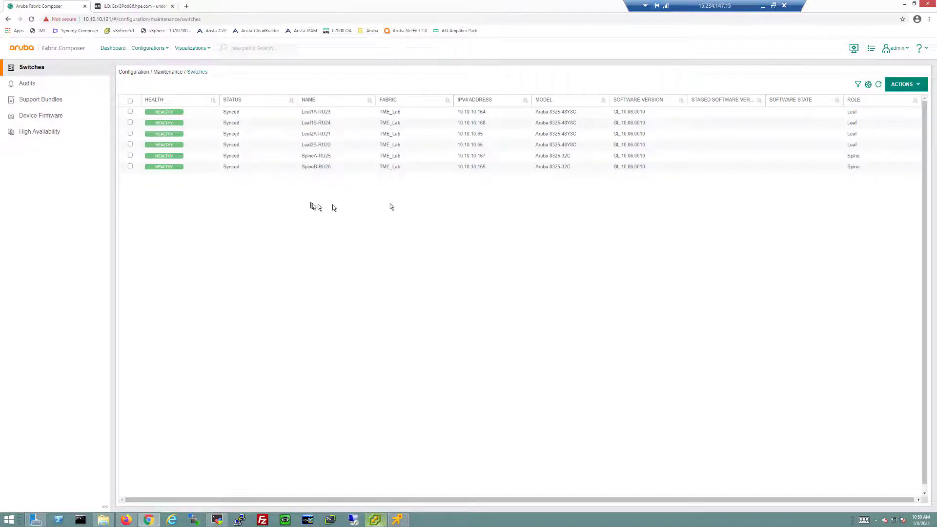
- Select Leaf1A-RU23 and review its available switch actions without choosing one
click(906, 84)
click(529, 194)
click(131, 112)
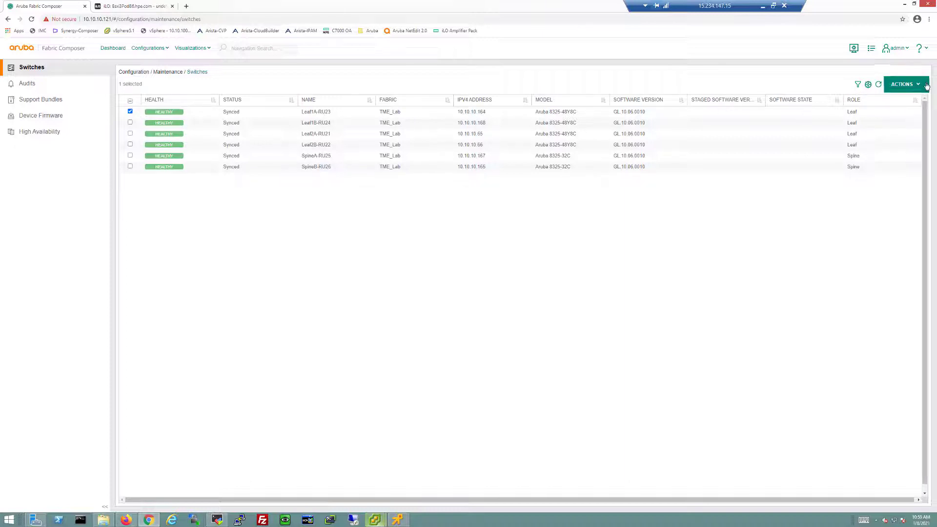
click(925, 85)
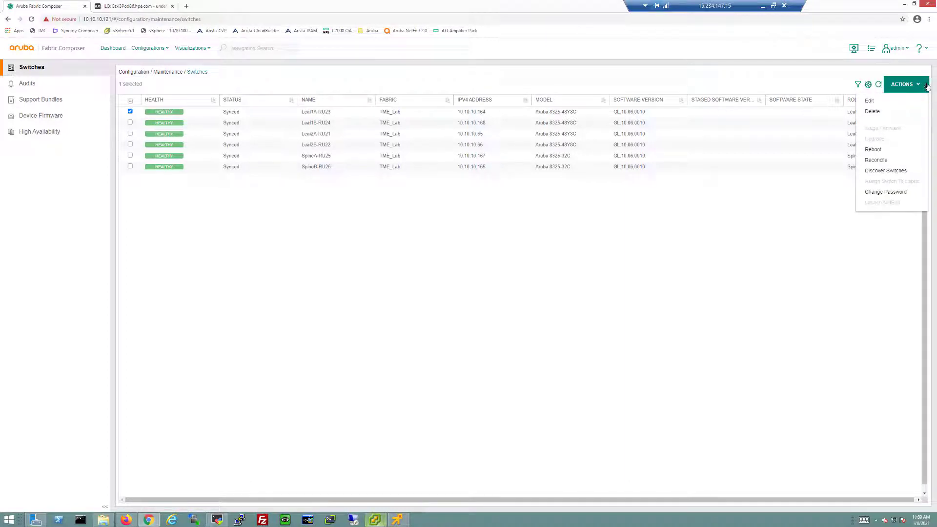
mouse_move(883, 131)
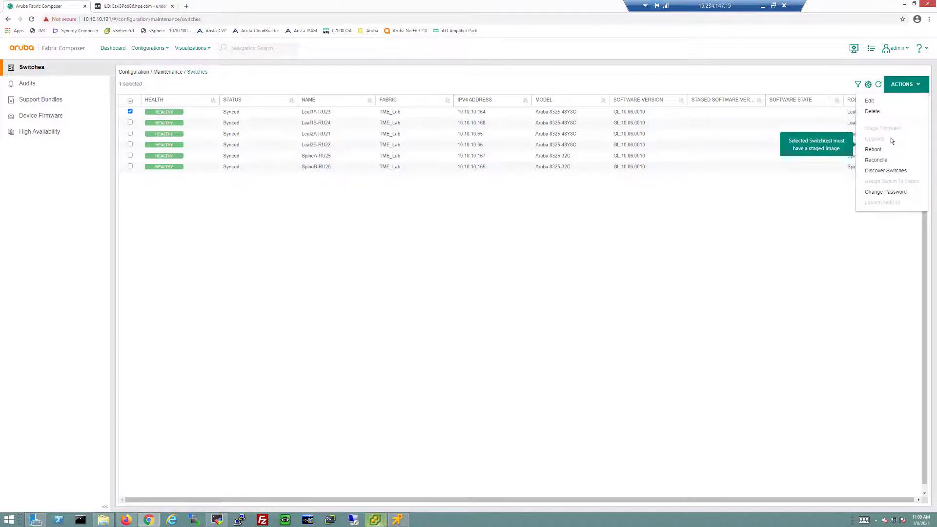
click(802, 201)
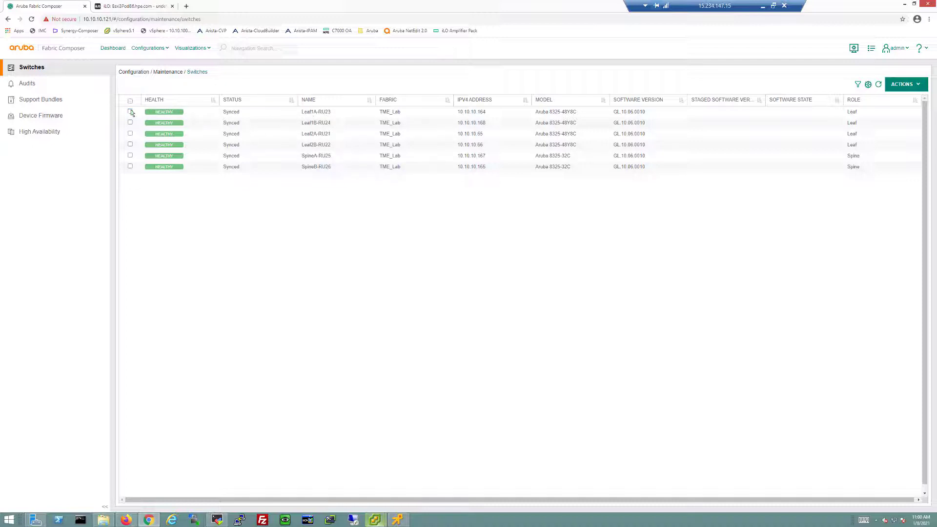
- Go from the dashboard to the HPE iLO Amplifier integration under Configurations > Integrations
click(120, 51)
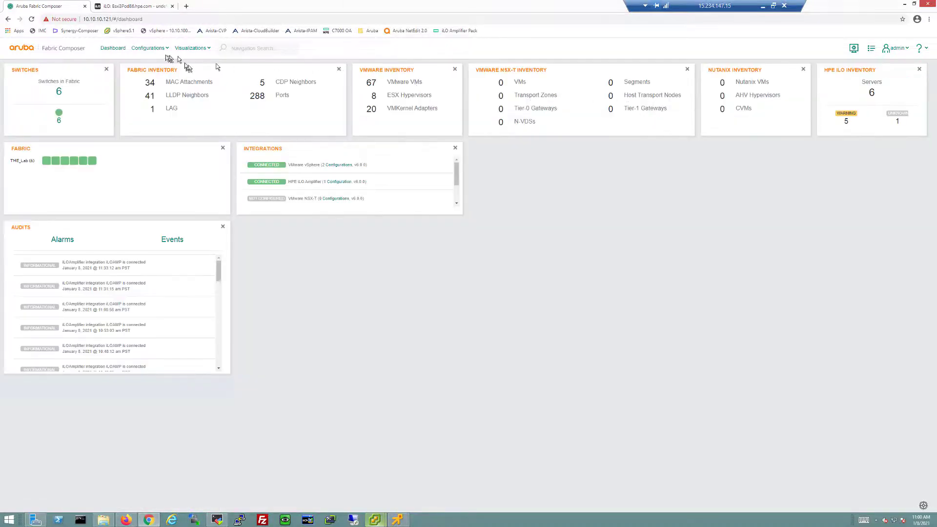
click(155, 48)
mouse_move(165, 126)
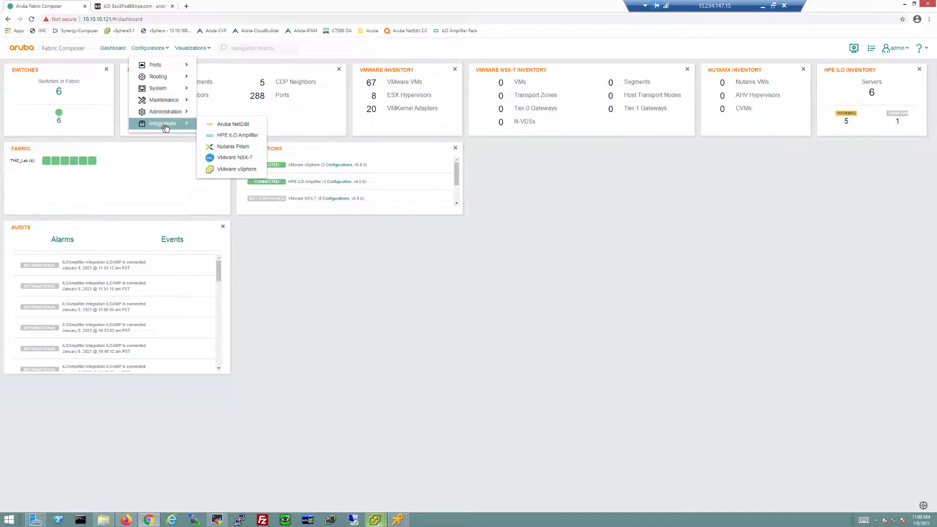
click(245, 137)
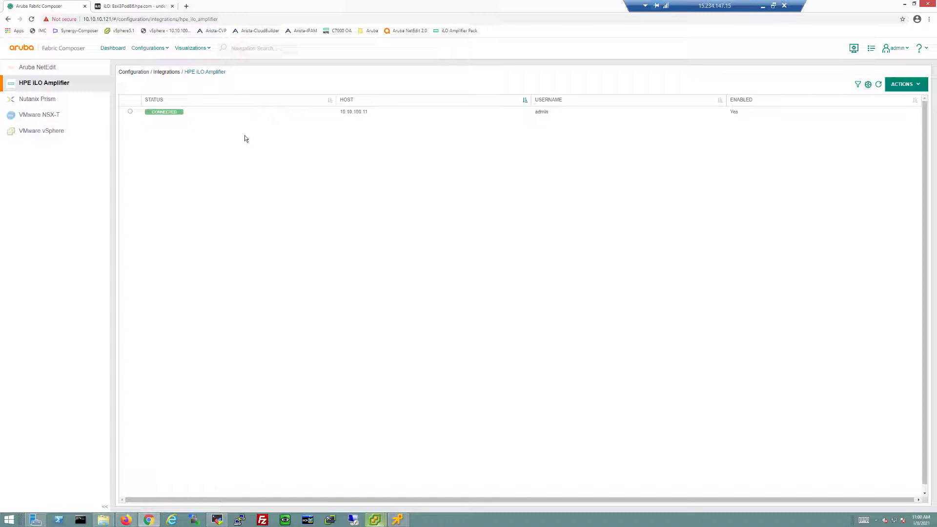
- Narrow the STATUS, HOST and USERNAME columns of the integration table
drag(335, 100, 266, 100)
drag(479, 100, 352, 101)
drag(637, 100, 469, 111)
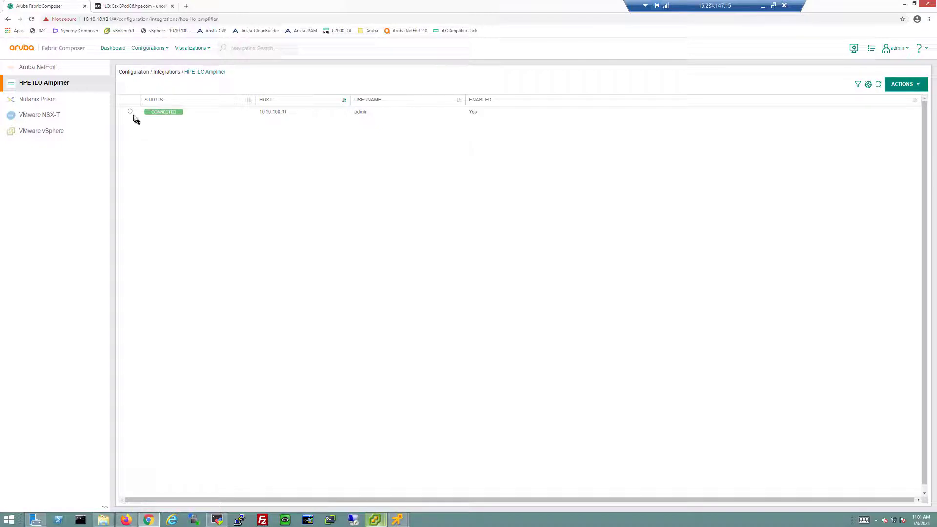
- Launch iLO Amplifier Pack from the selected integration's ACTIONS menu
click(131, 112)
click(903, 84)
click(890, 138)
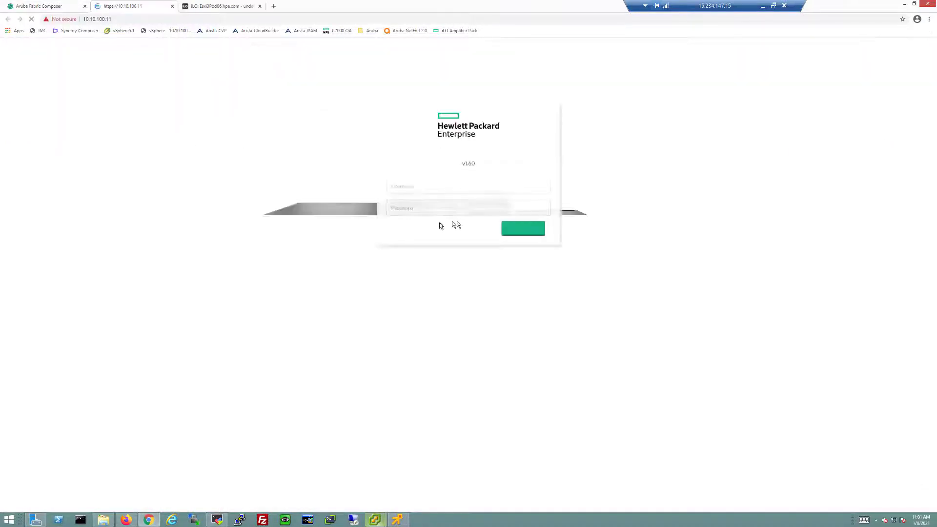
- Sign in with the administrator credentials and list the five servers with warnings
click(409, 191)
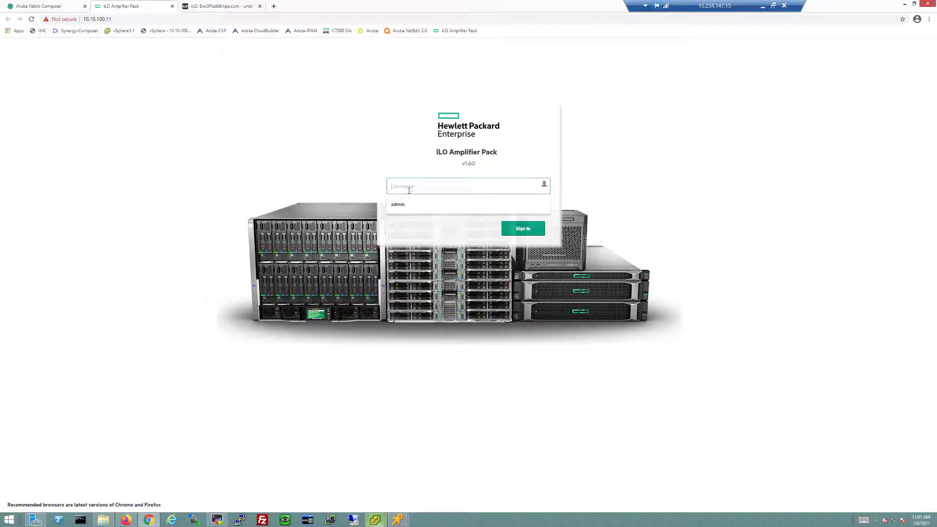
text(admin)
key(Tab)
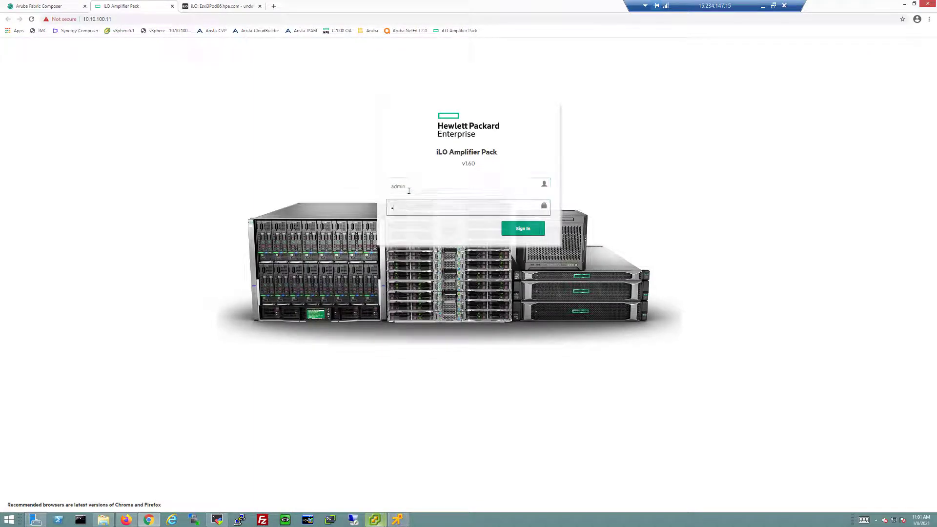
text(password)
key(Return)
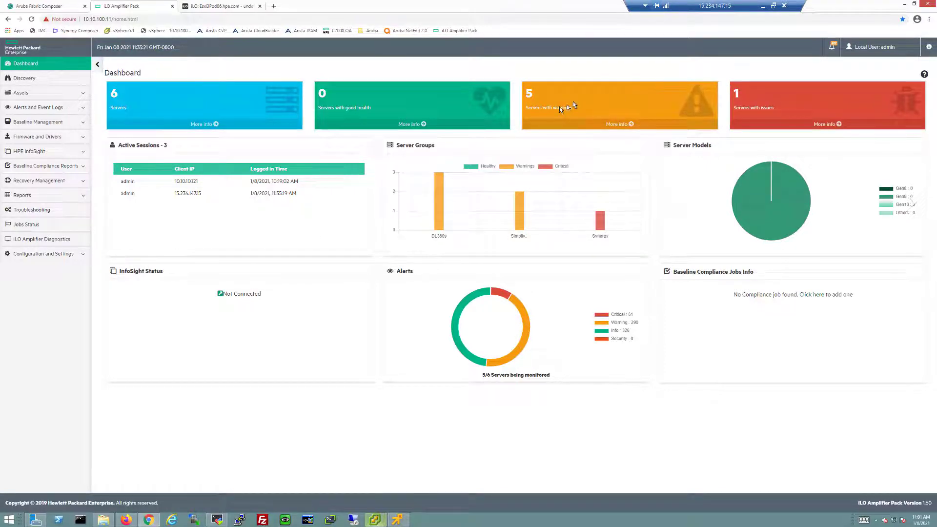
click(624, 124)
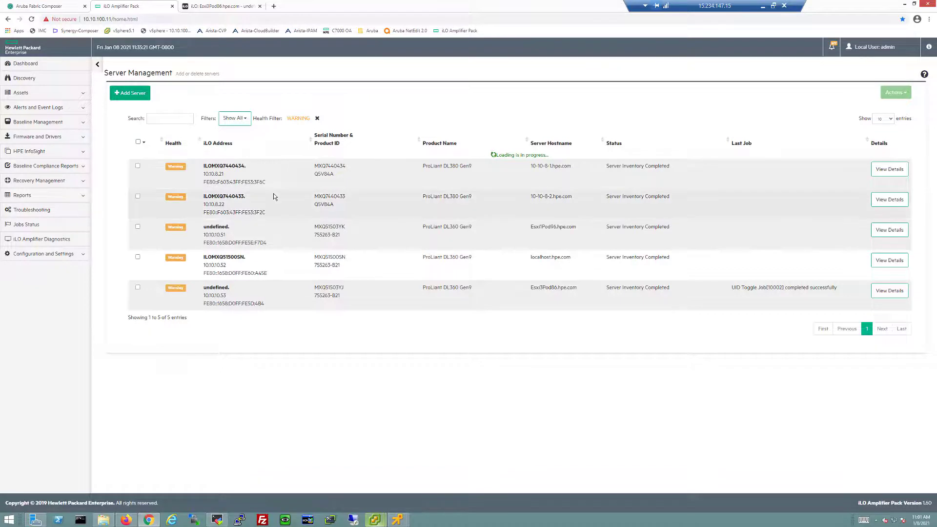
- Return to Fabric Composer and open Configurations > Ports > Ports for Leaf1A-RU23
click(39, 6)
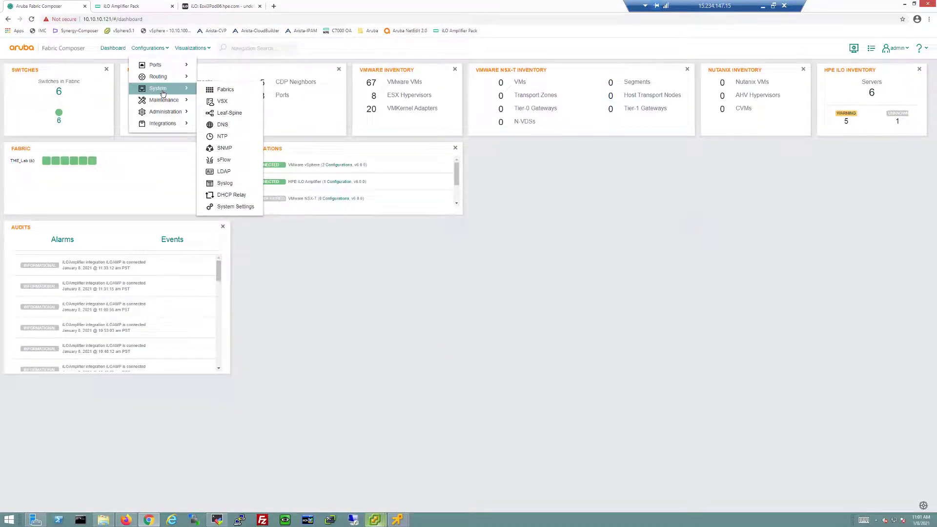
click(156, 48)
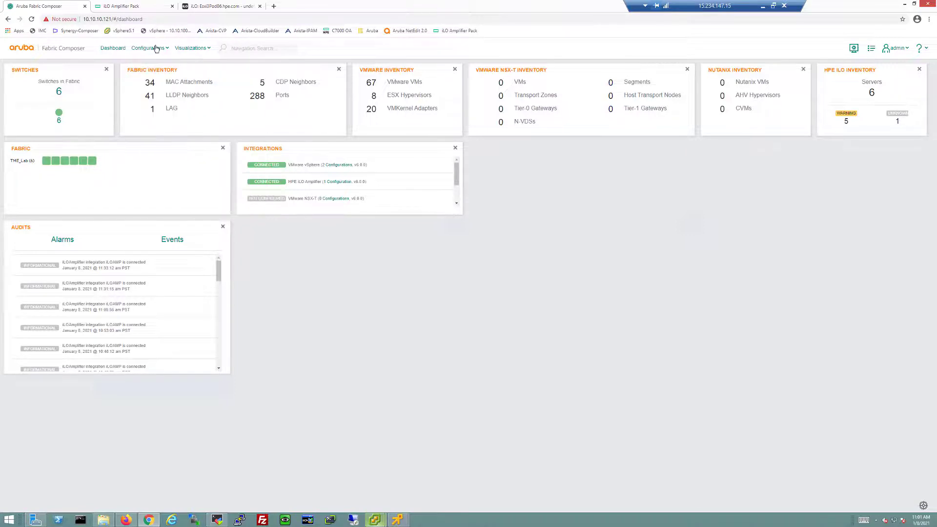
click(156, 49)
mouse_move(158, 70)
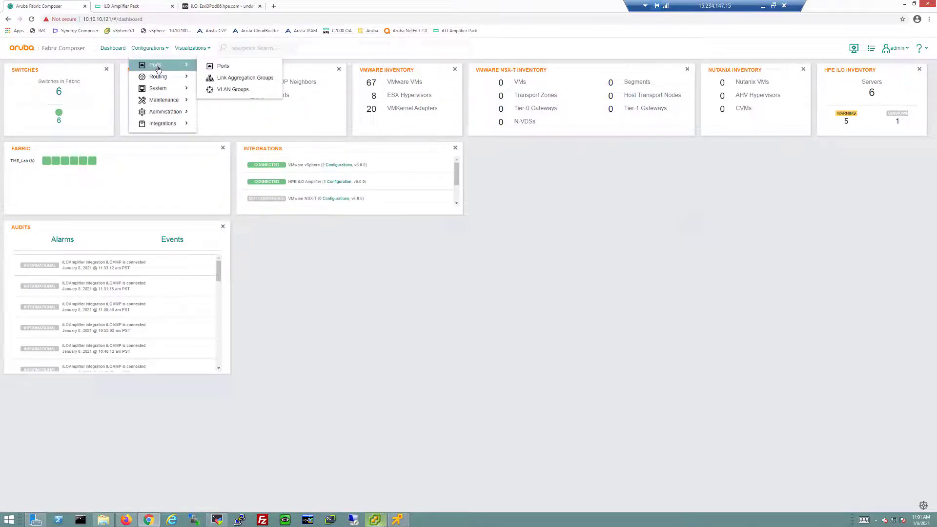
click(247, 66)
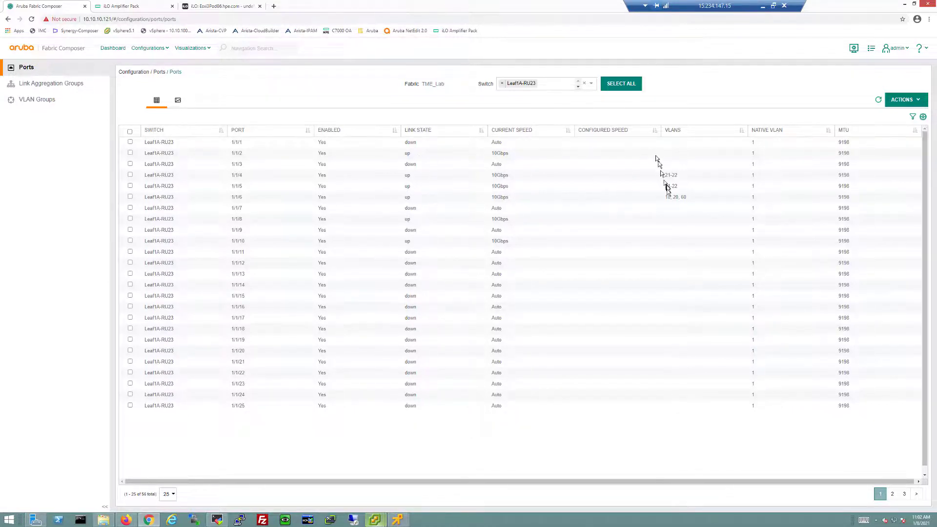
- Add switch Leaf1B-RU24 to the ports list alongside Leaf1A-RU23
click(183, 101)
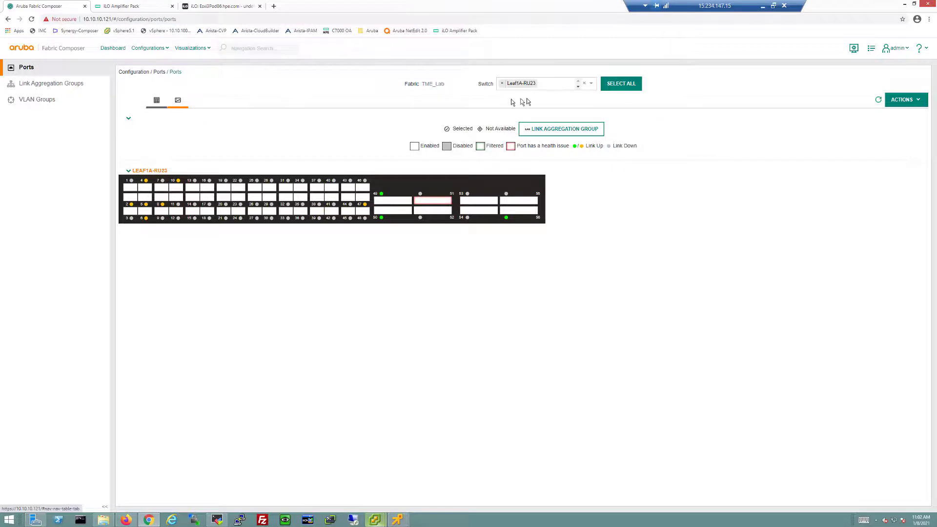
click(555, 84)
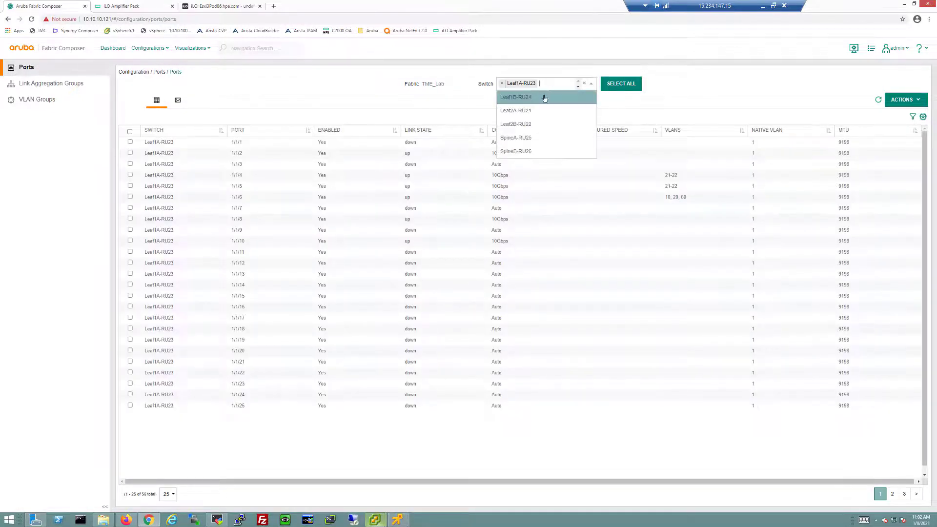
click(544, 98)
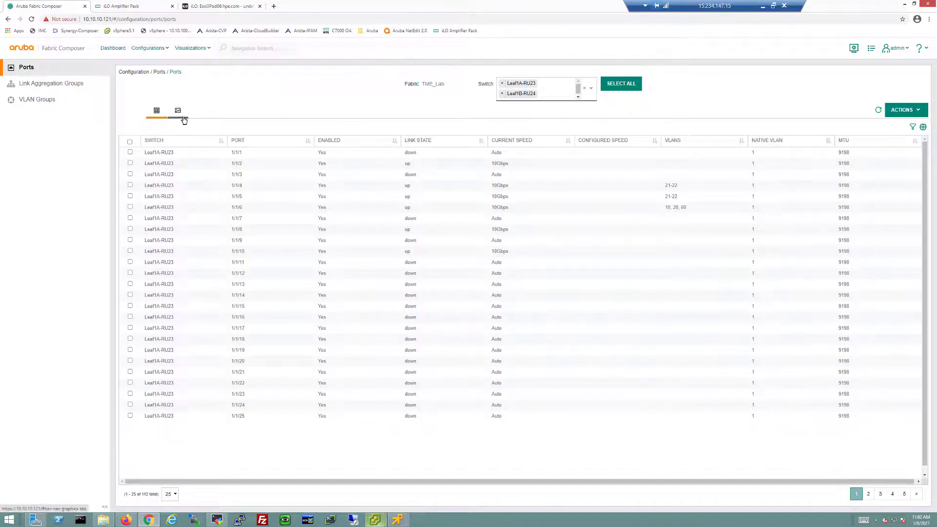
- Sort the ports by ascending port number and clear the row selection
click(249, 144)
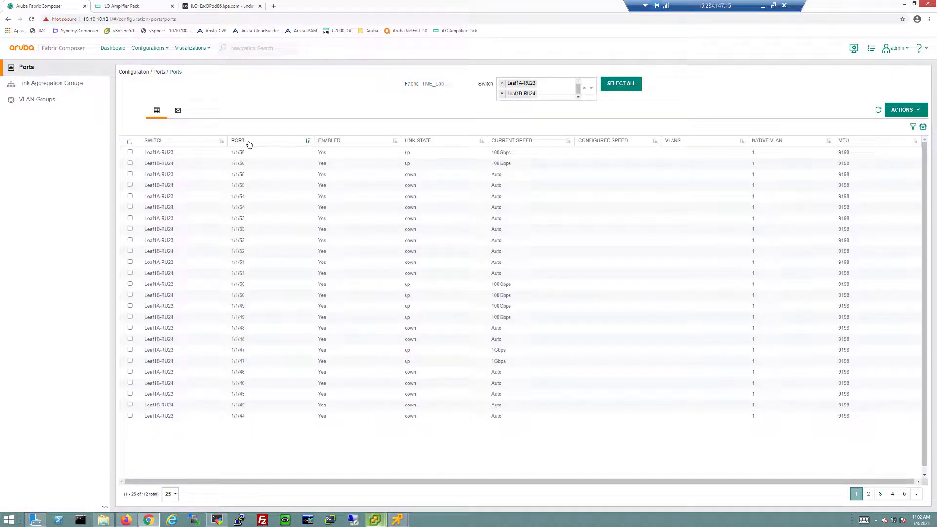
click(249, 145)
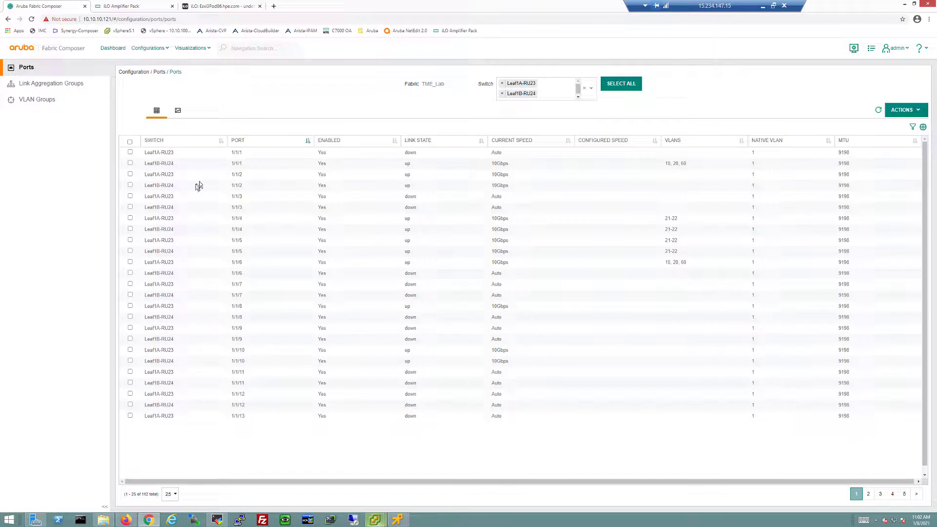
click(129, 152)
click(142, 209)
- Mark port 1/1/6 on the leaf faceplates, dropping port 1/1/4 on Leaf1A-RU23
click(129, 218)
click(130, 229)
click(184, 118)
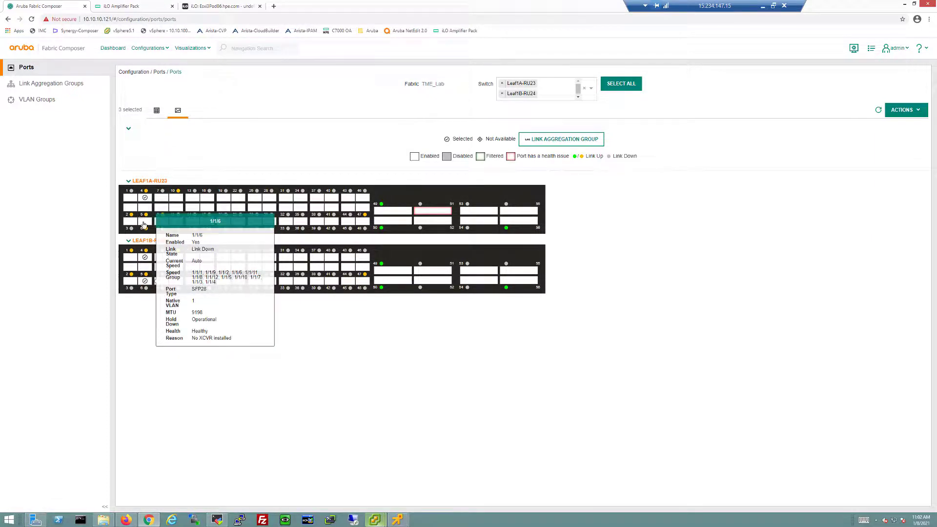
click(145, 224)
click(145, 198)
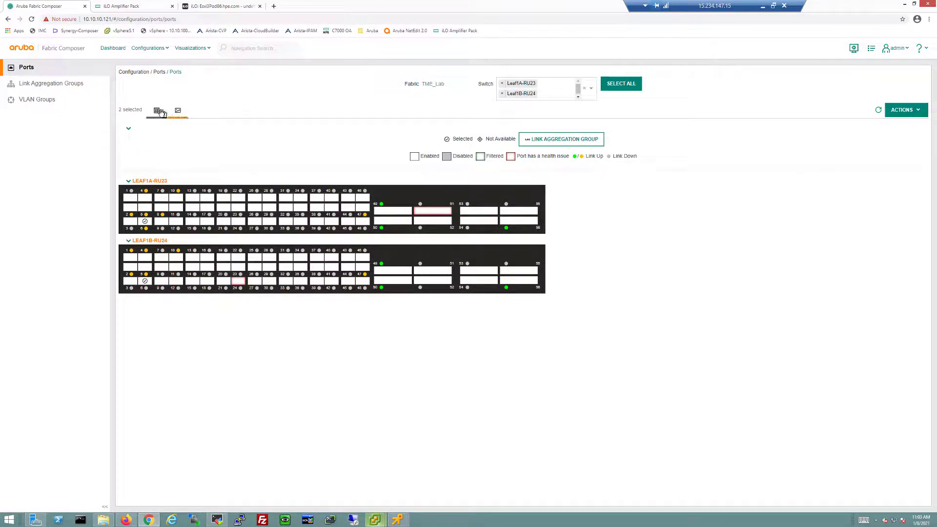
- Show the ports as a table with a narrower SWITCH column
click(157, 112)
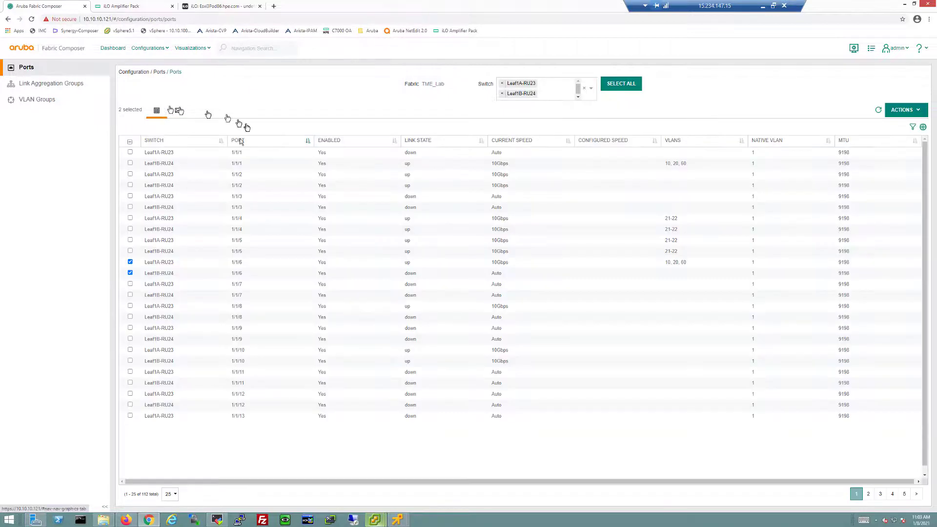
drag(221, 144, 185, 144)
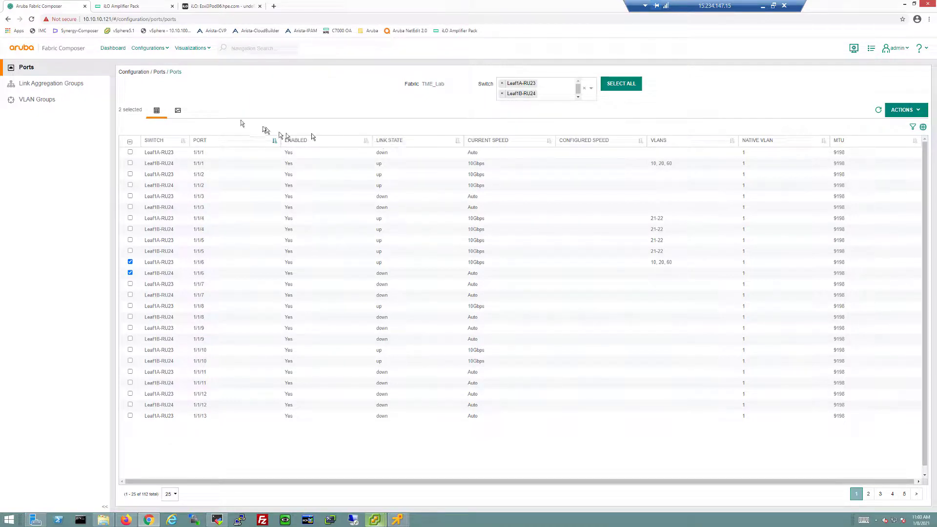
click(178, 111)
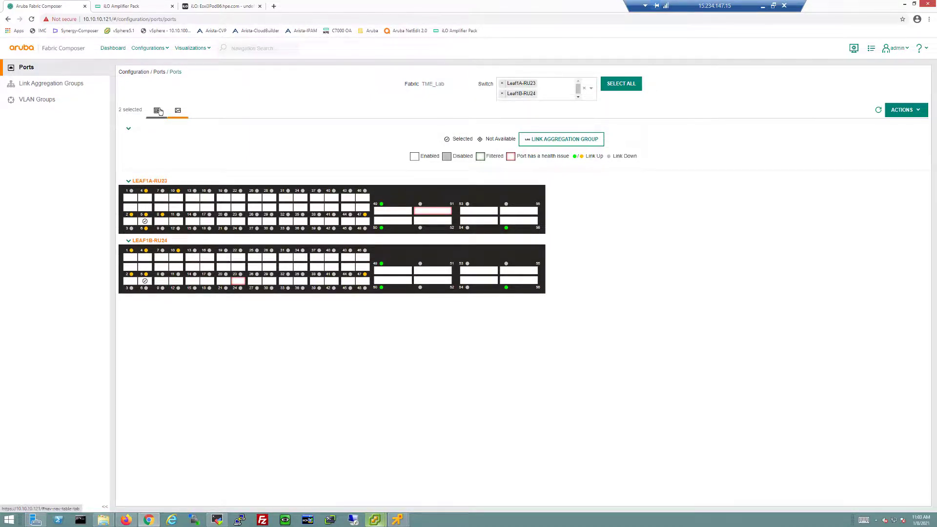
click(159, 111)
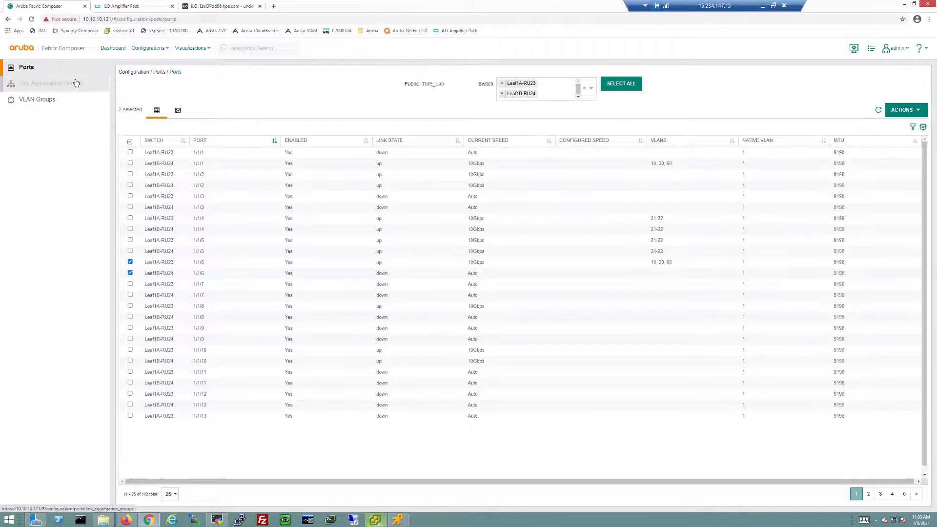
- Open Link Aggregation Groups, expand LAG10's four LACP members, and check its actions
click(76, 83)
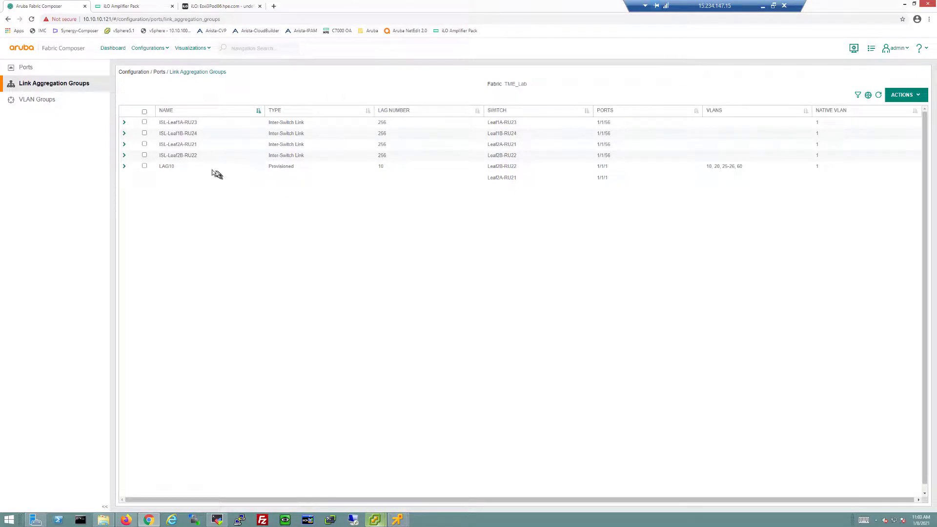
click(125, 167)
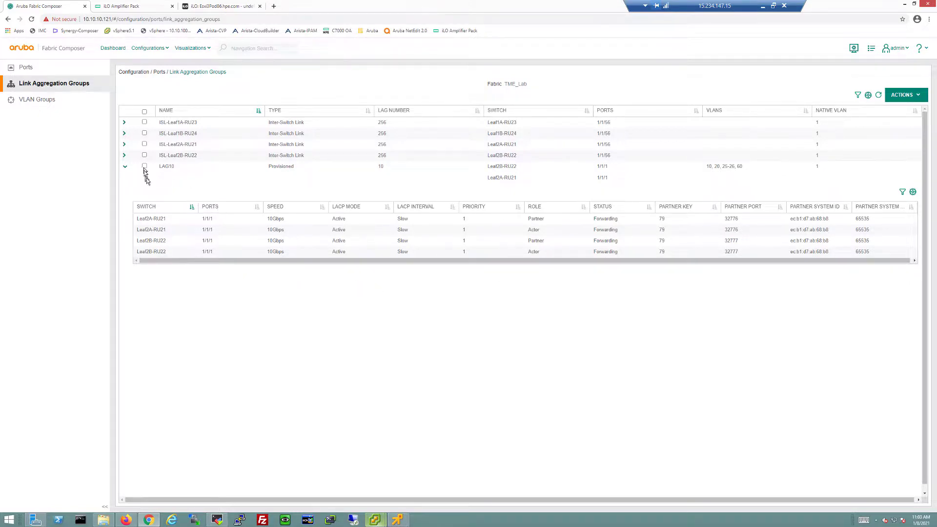
click(144, 166)
click(904, 96)
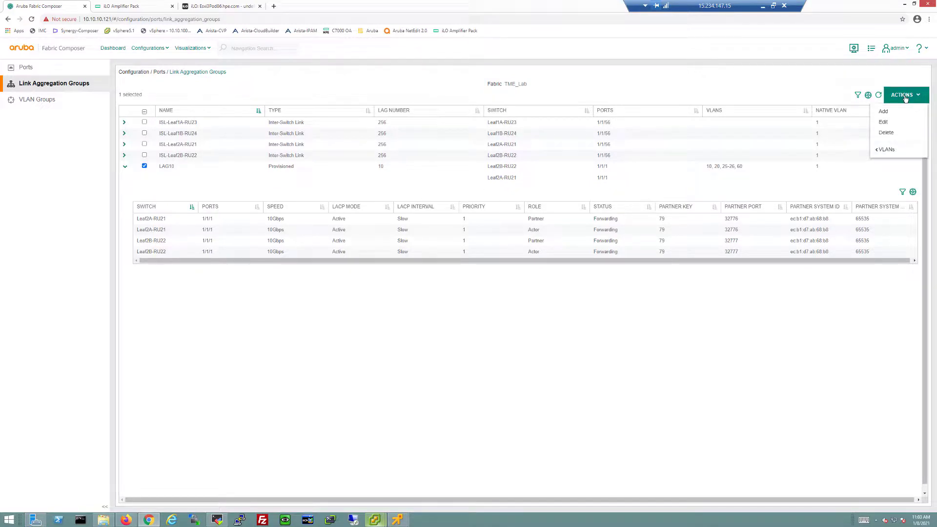
click(395, 360)
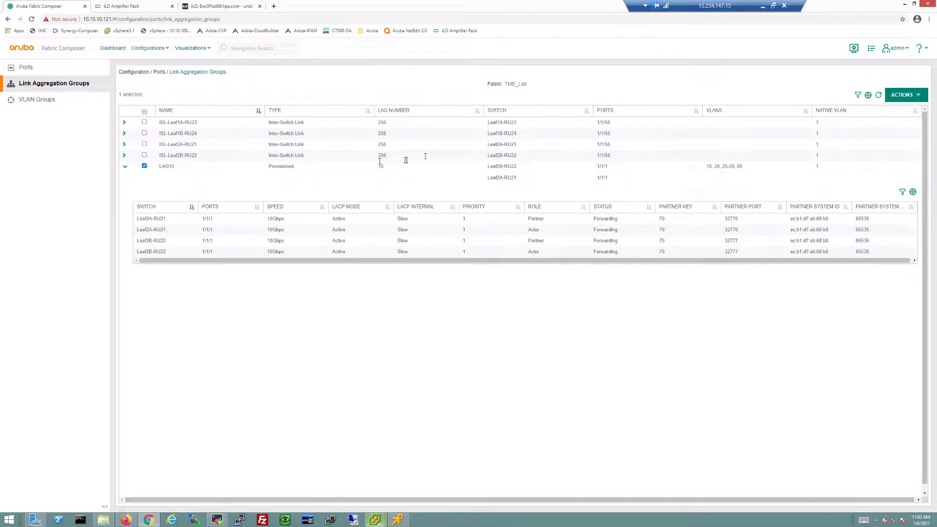
- Open Routing > VRF and show the default VRF's 42 IP interfaces
click(153, 48)
click(153, 64)
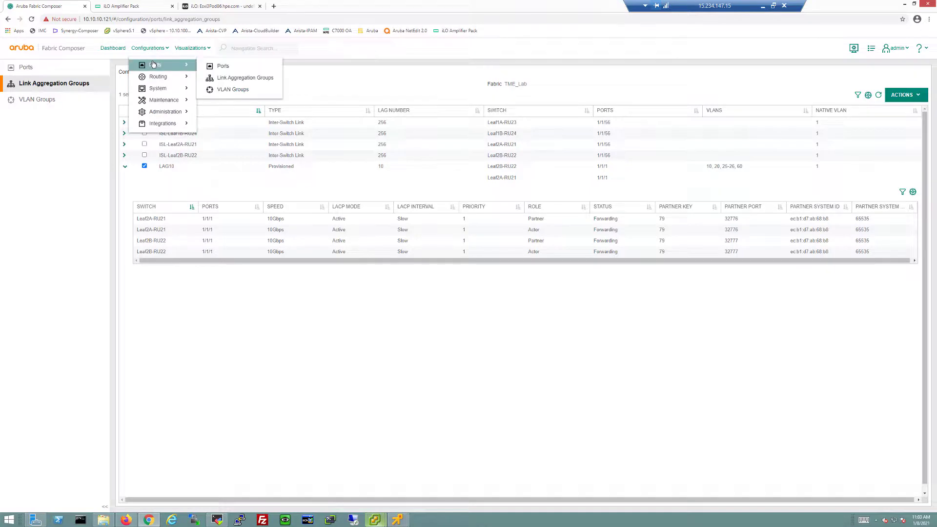
mouse_move(153, 78)
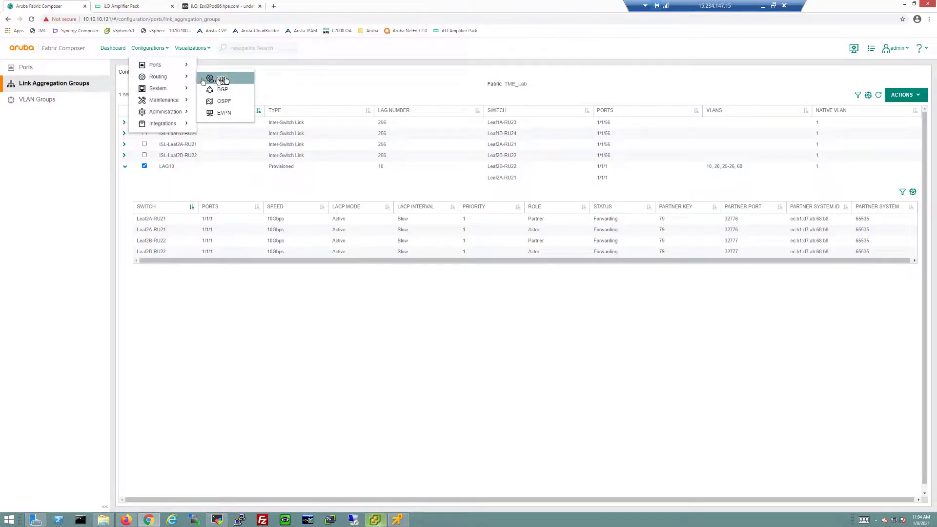
click(224, 78)
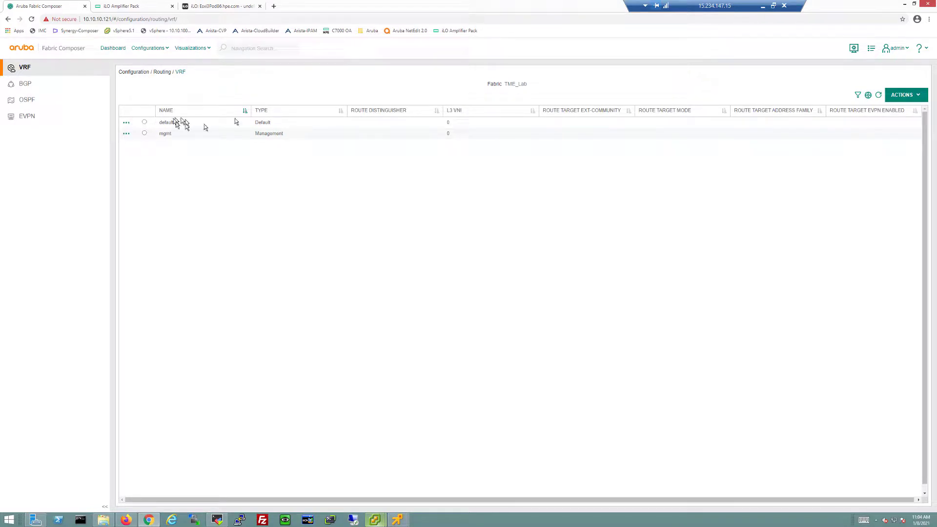
click(126, 123)
click(131, 130)
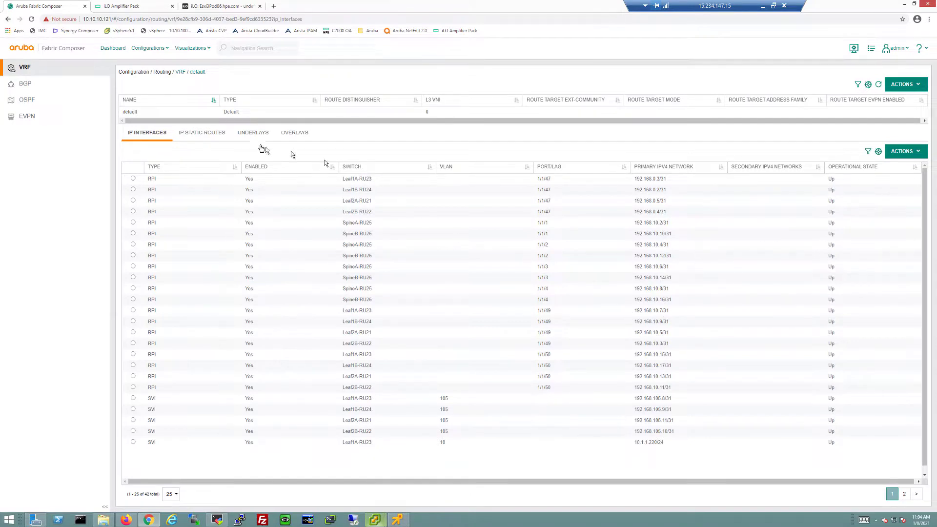
- Step through the default VRF's EBGP underlay edit wizard and cancel without changes
click(209, 135)
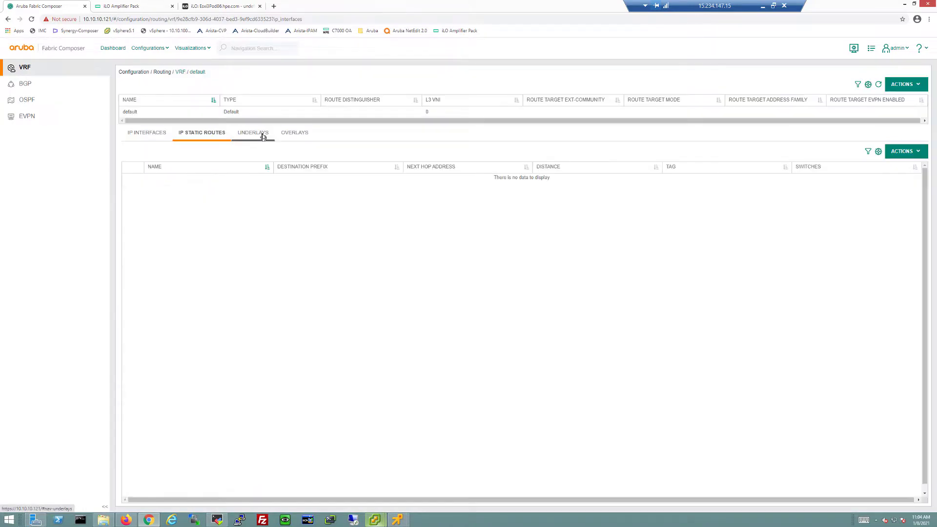
click(263, 137)
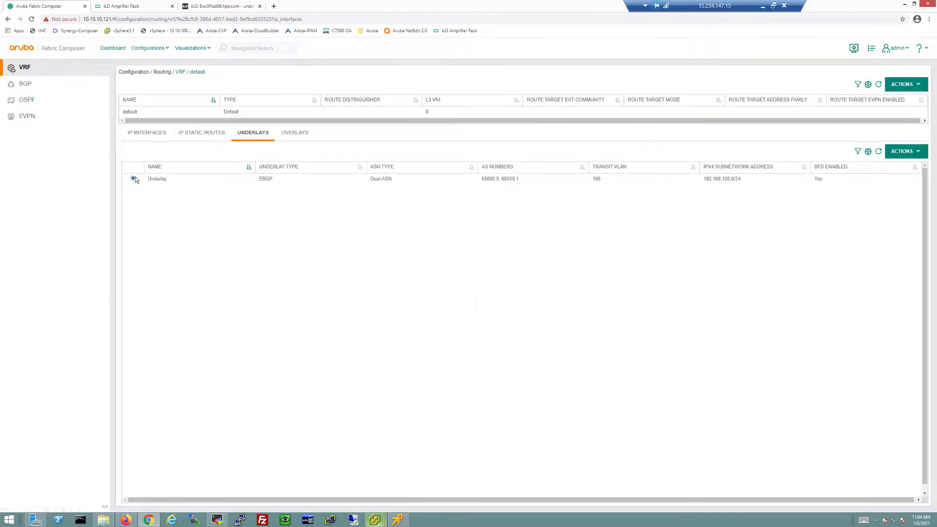
click(903, 151)
click(883, 178)
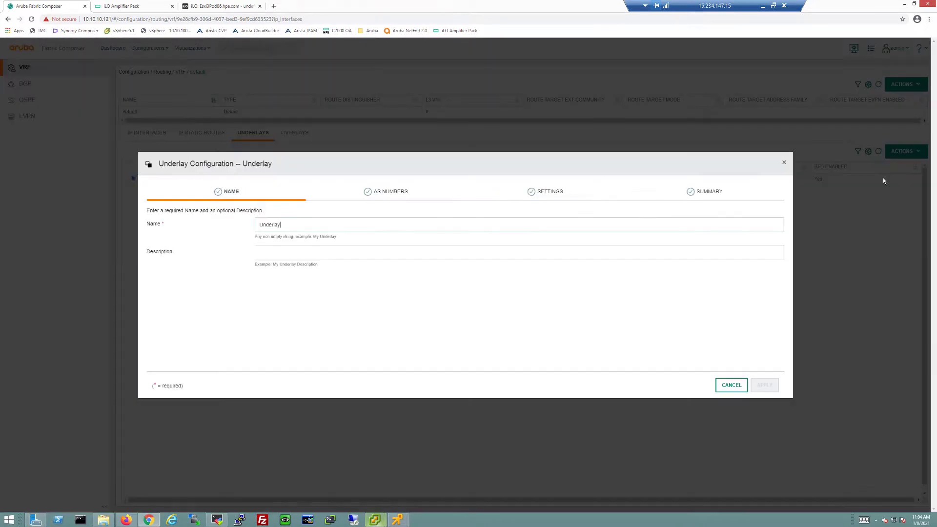
click(391, 195)
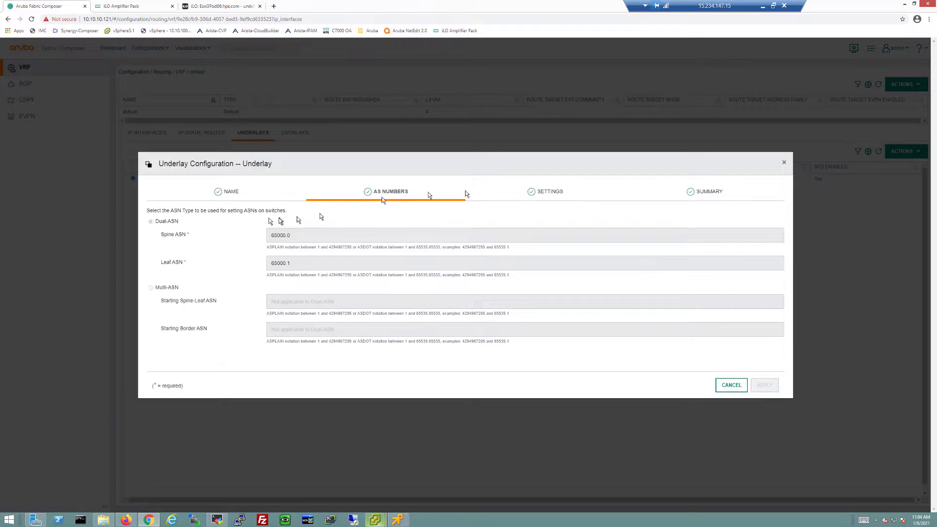
click(547, 192)
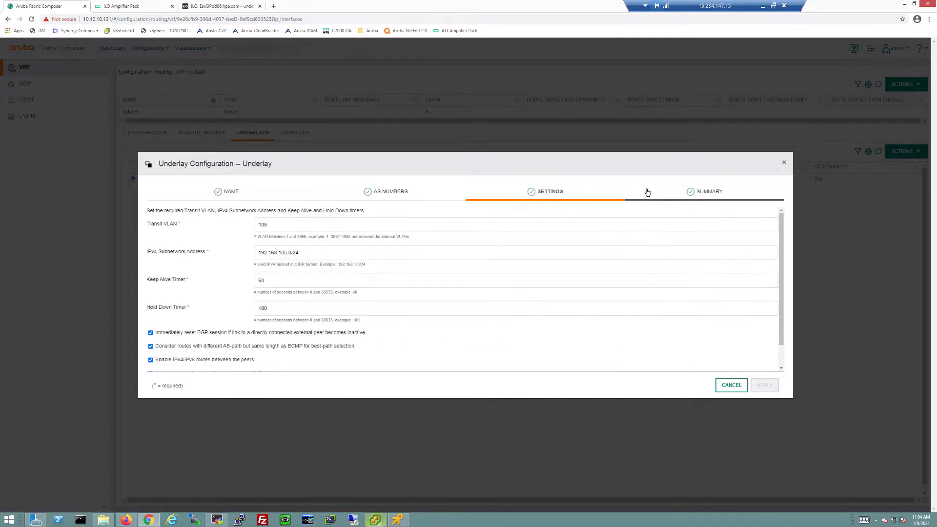
click(705, 194)
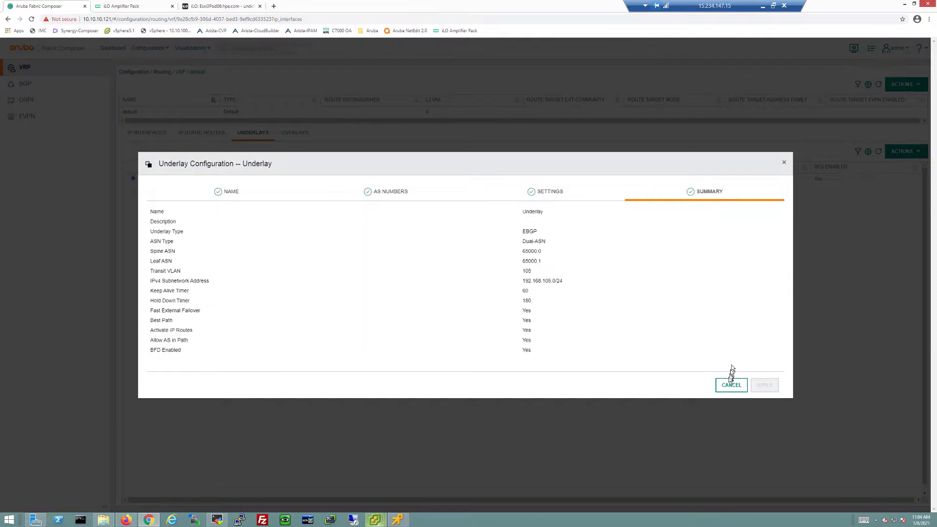
click(730, 387)
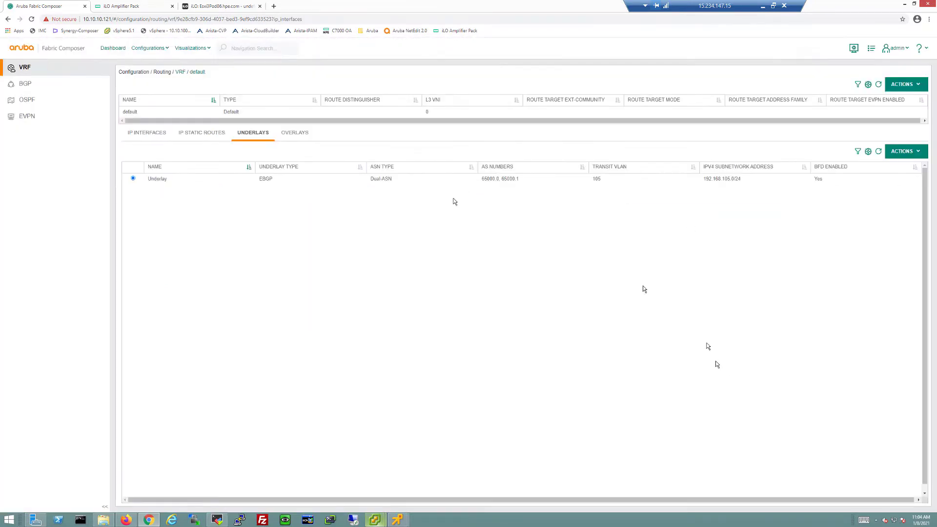
- Open the Dual-ASN overlay for editing and cancel without changes
click(307, 139)
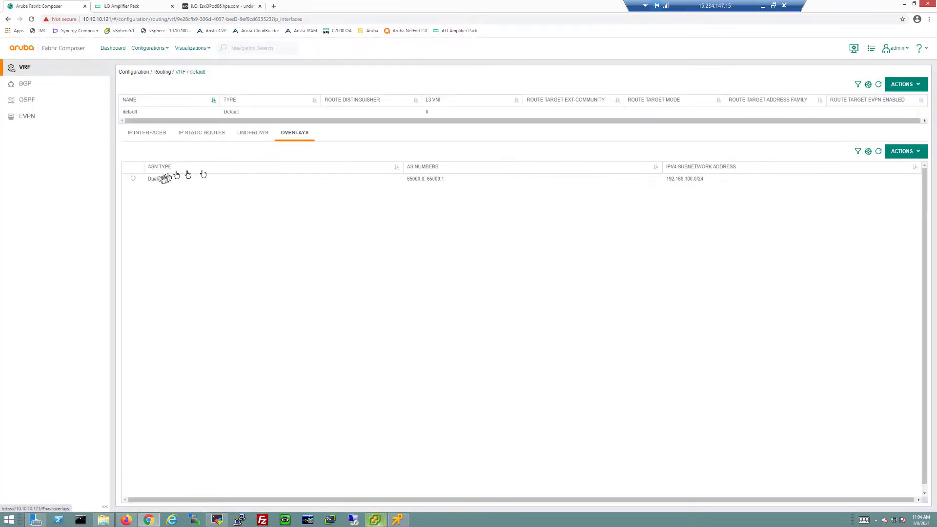
click(133, 179)
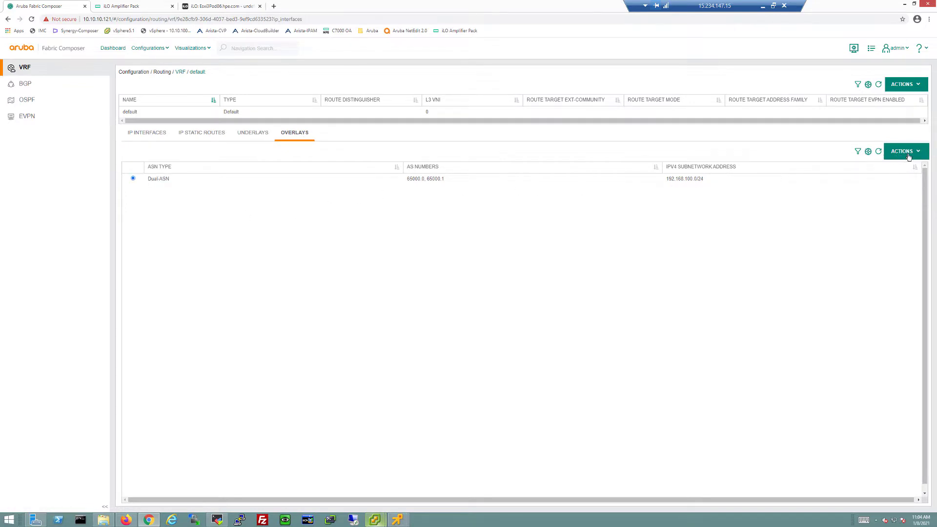
click(903, 152)
click(889, 178)
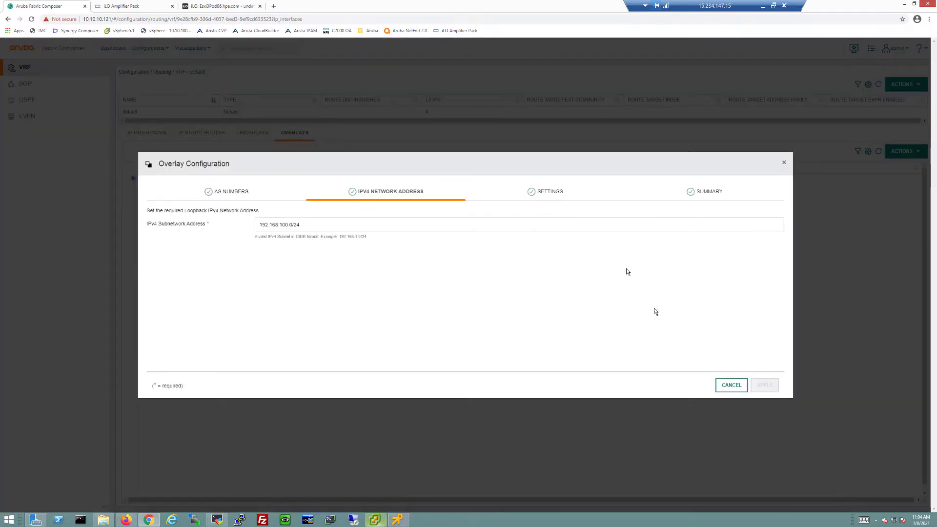
click(729, 384)
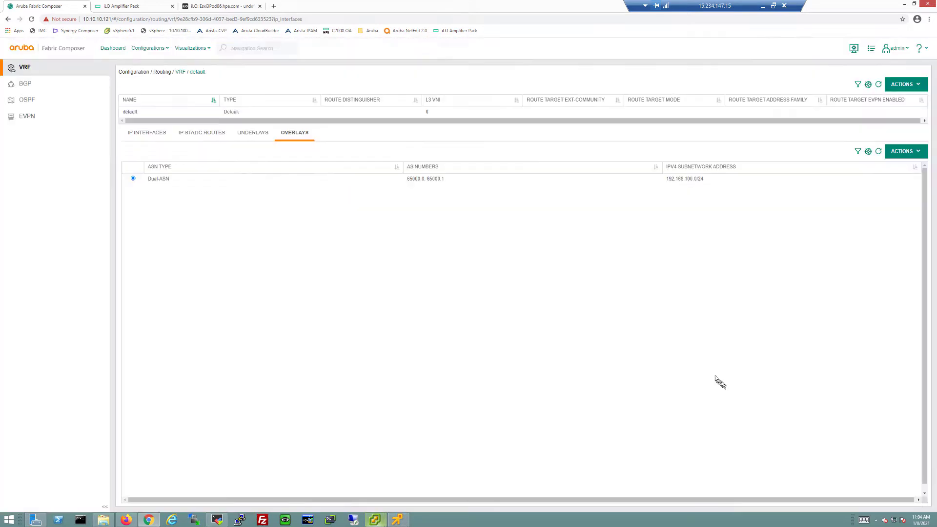
- Return to the dashboard and open the Guided Setup checklist of configuration steps
click(117, 49)
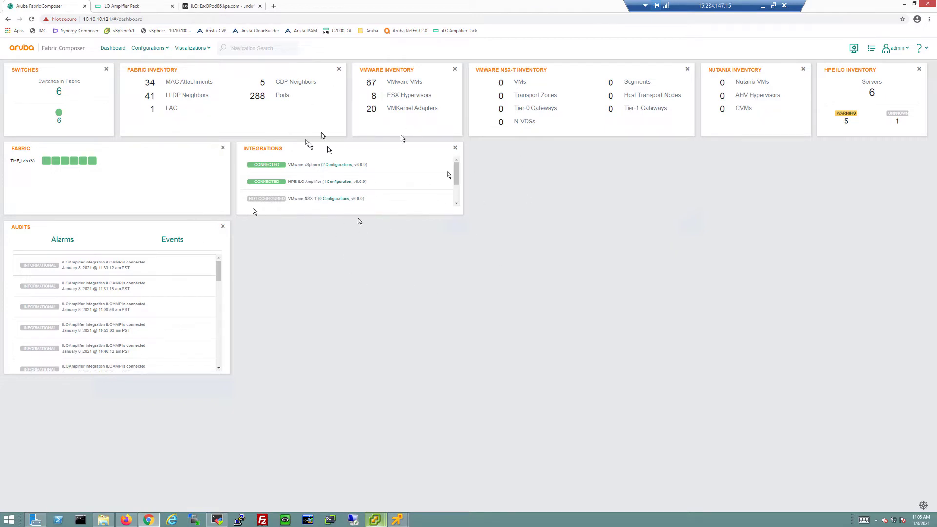
click(870, 48)
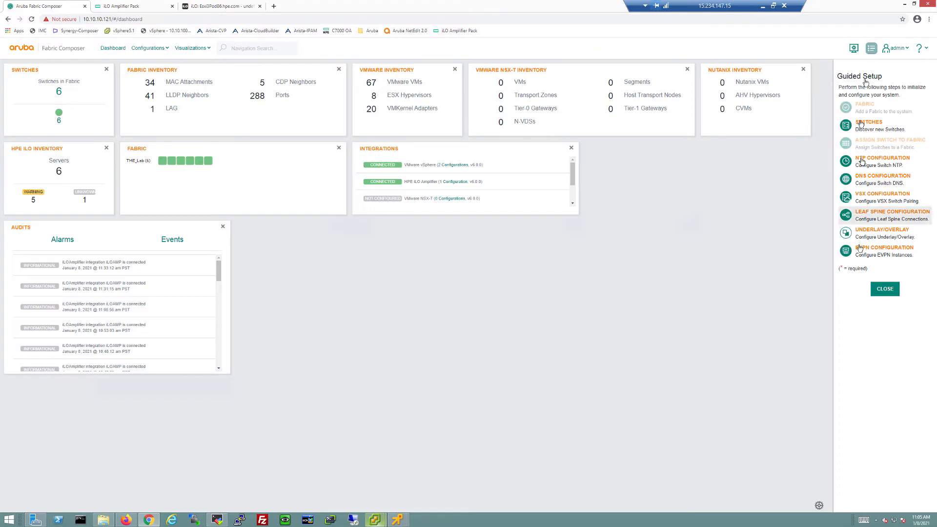